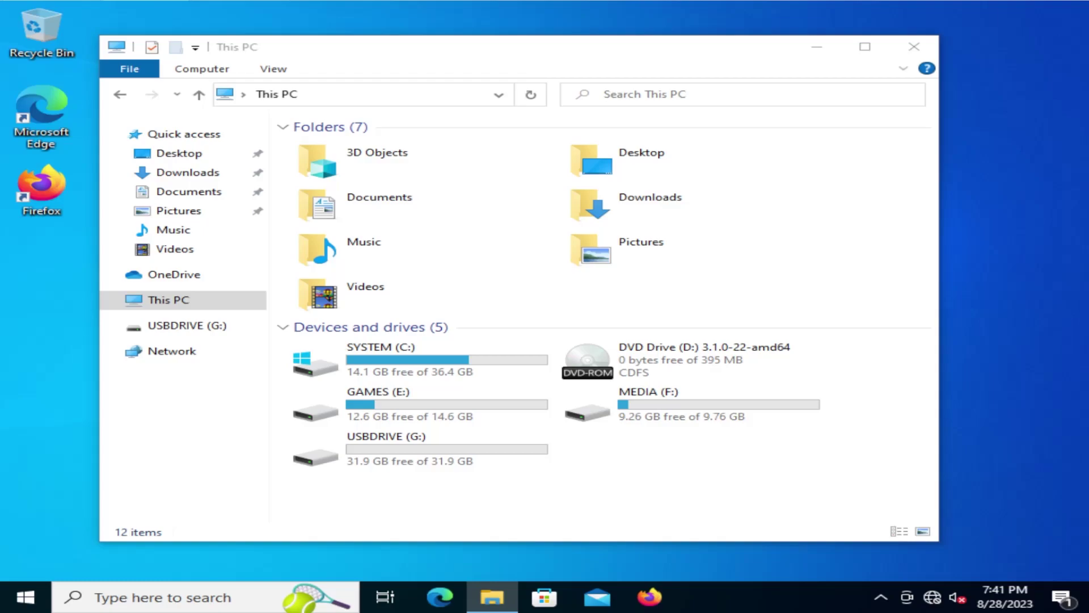
- Examine the GAMES (E:) and USBDRIVE (G:) drives and look through the folders stored on GAMES
click(358, 408)
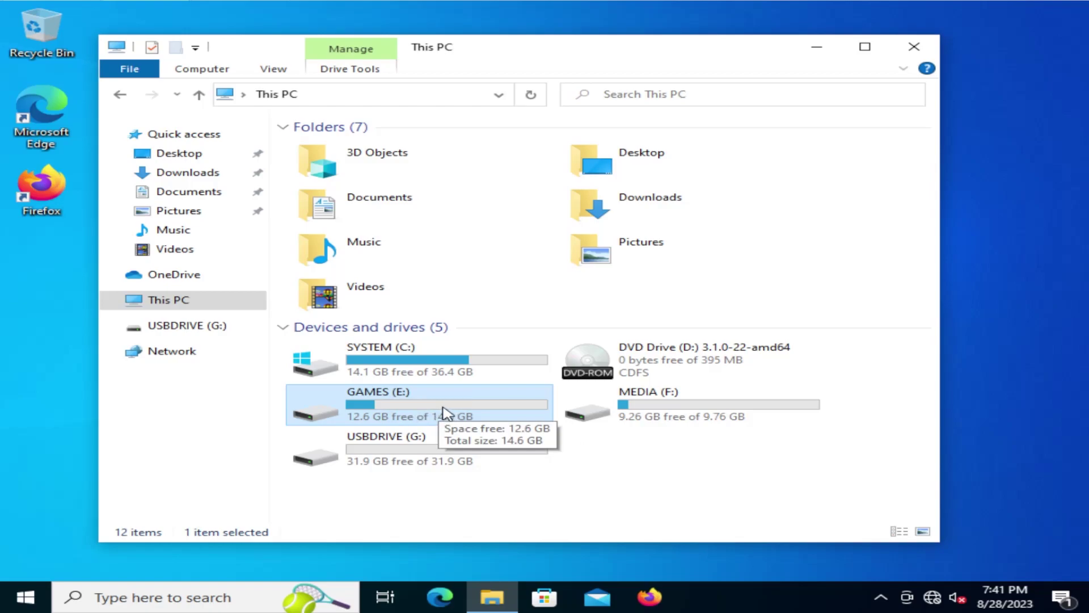
click(400, 458)
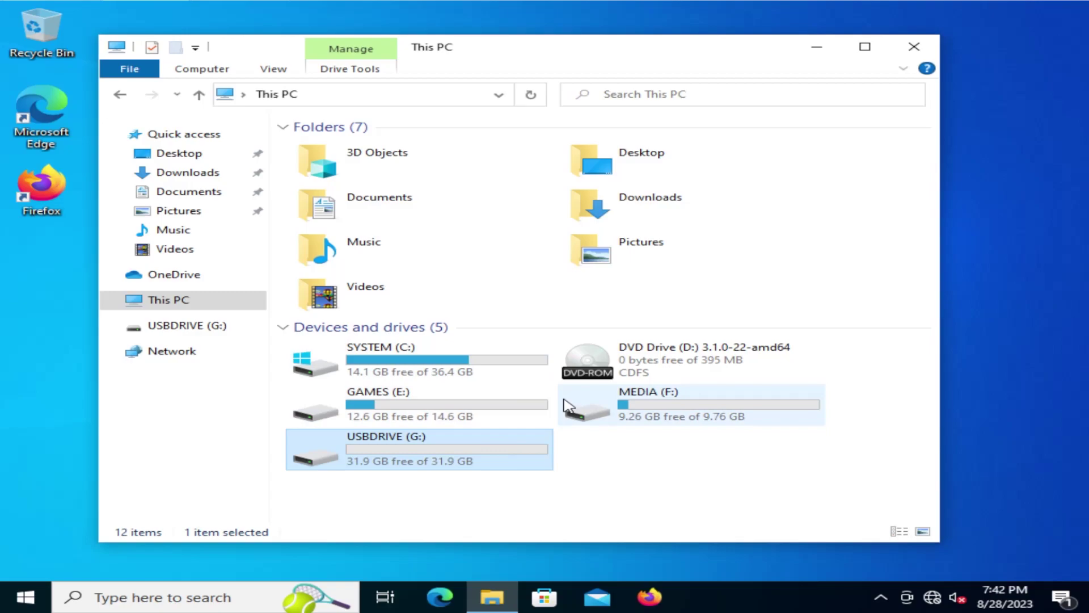
click(442, 414)
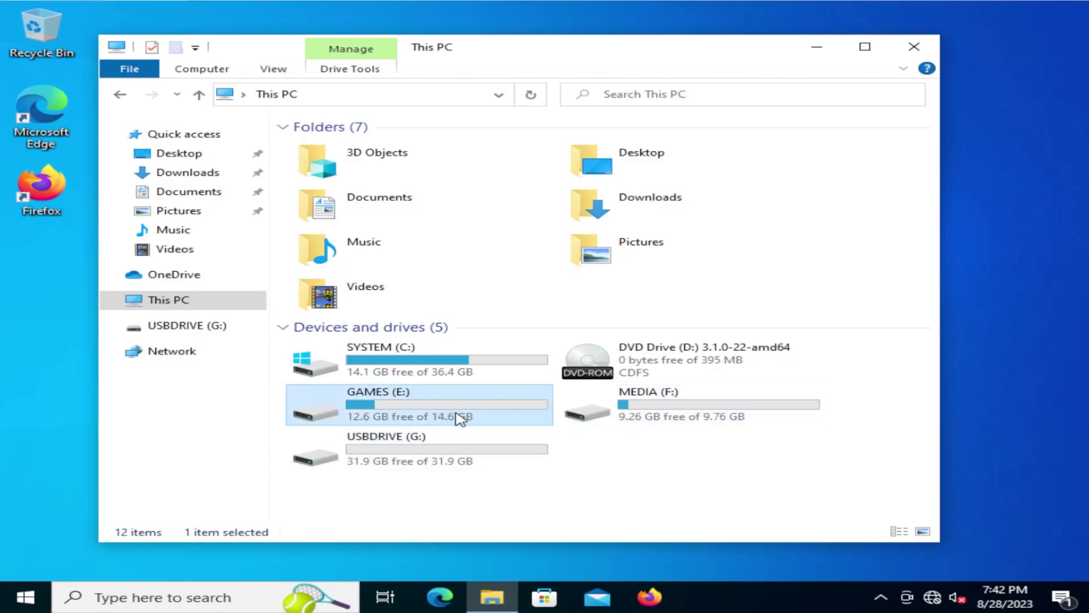
mouse_move(454, 412)
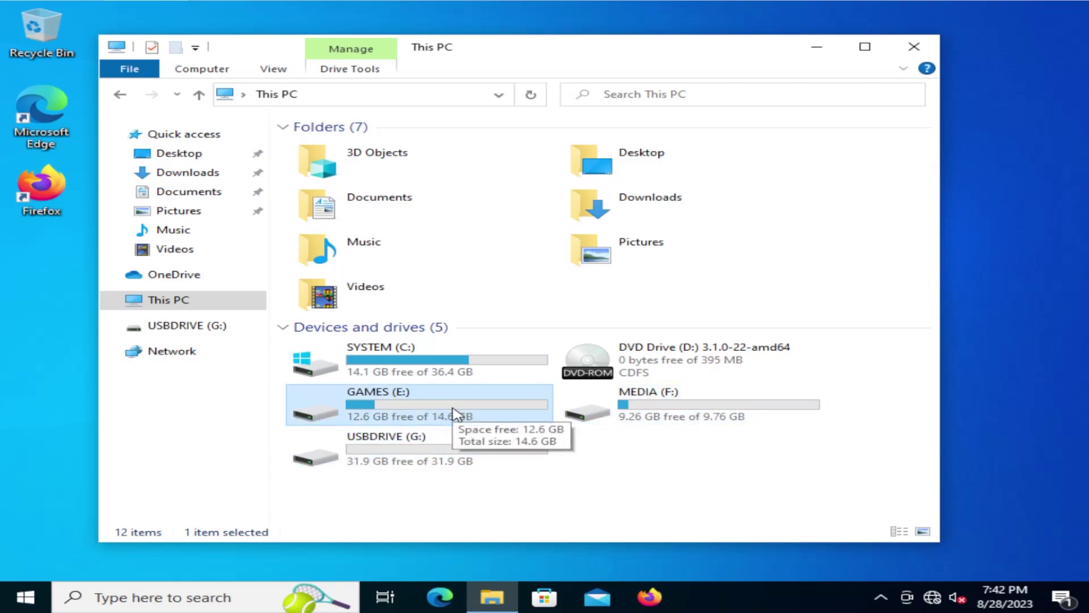
double_click(420, 416)
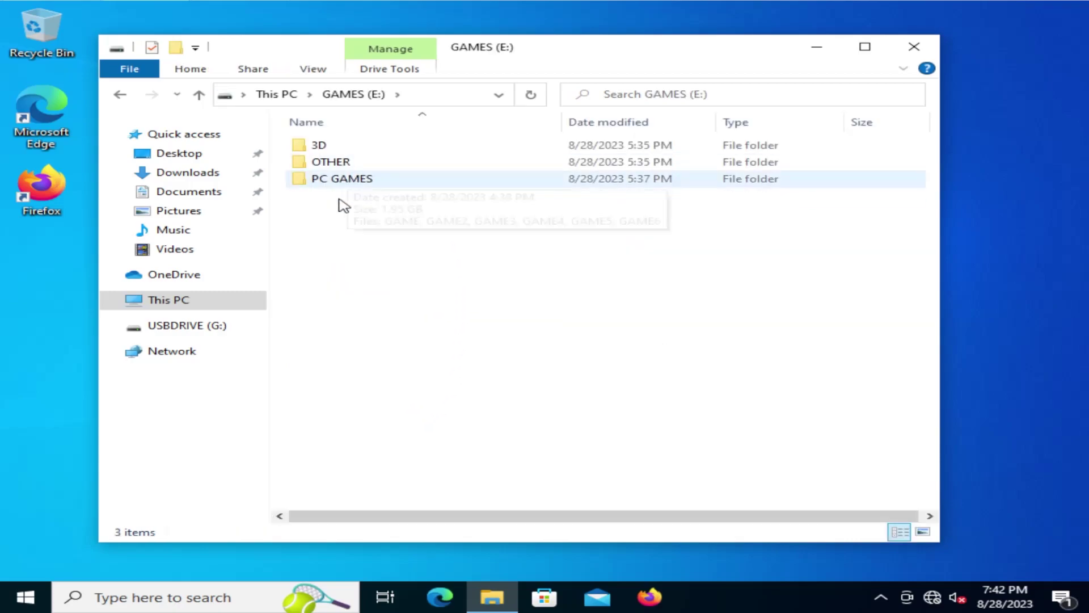
key(alt+Left)
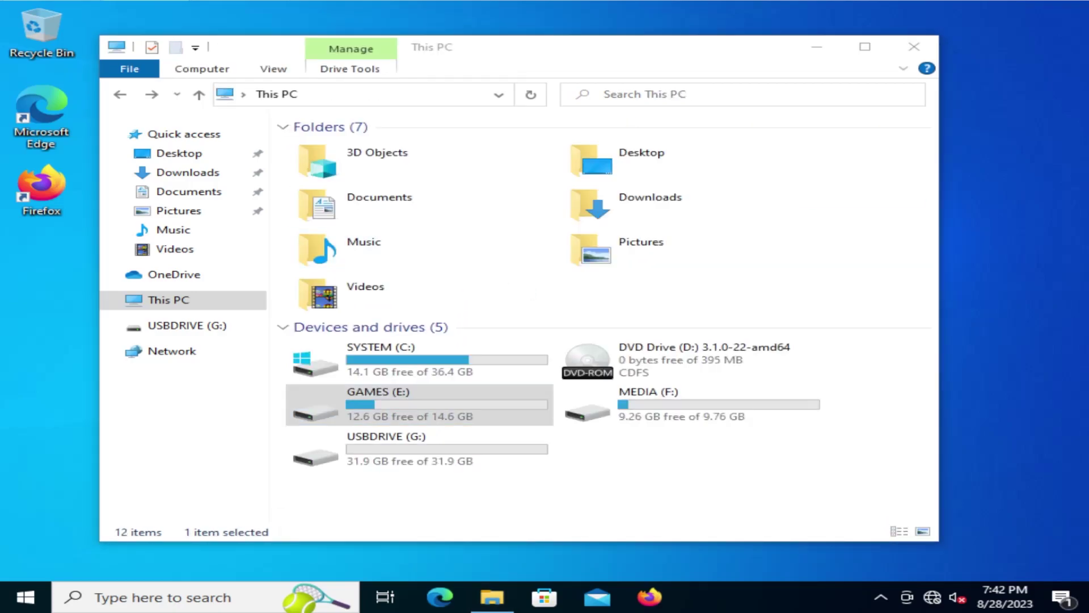
- Restart the computer to boot into Clonezilla live
click(27, 597)
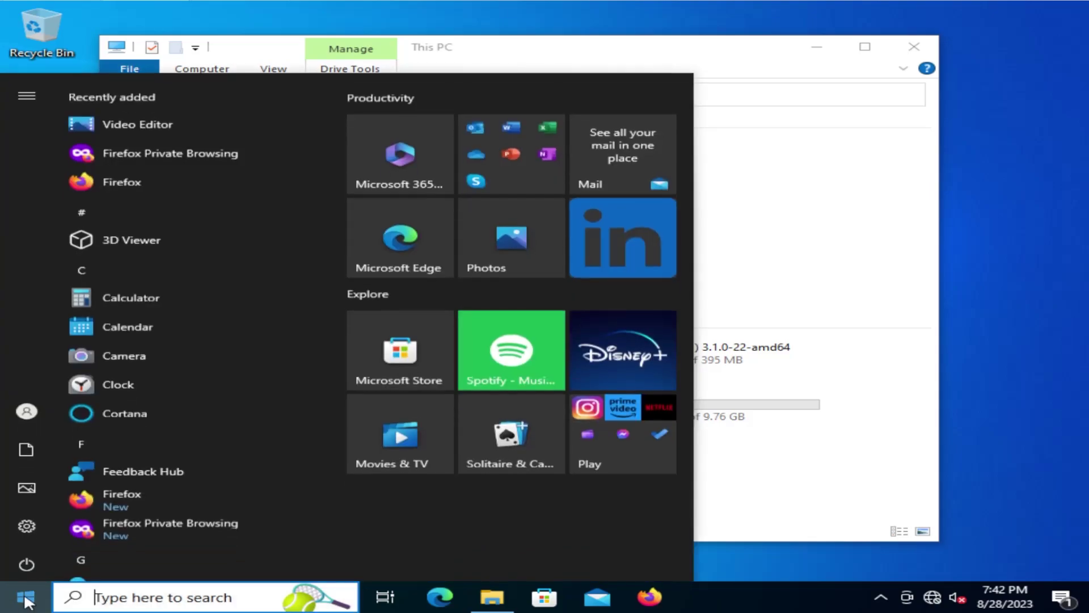
right_click(27, 597)
mouse_move(171, 546)
click(340, 544)
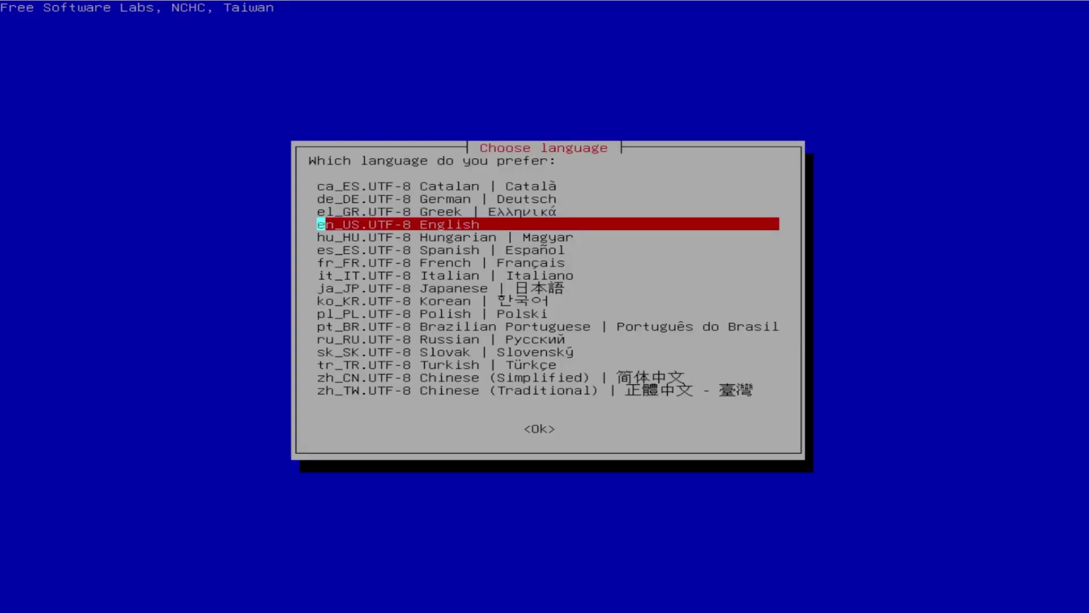
- Start Clonezilla in en_US.UTF-8 English with the default US keyboard layout
key(Return)
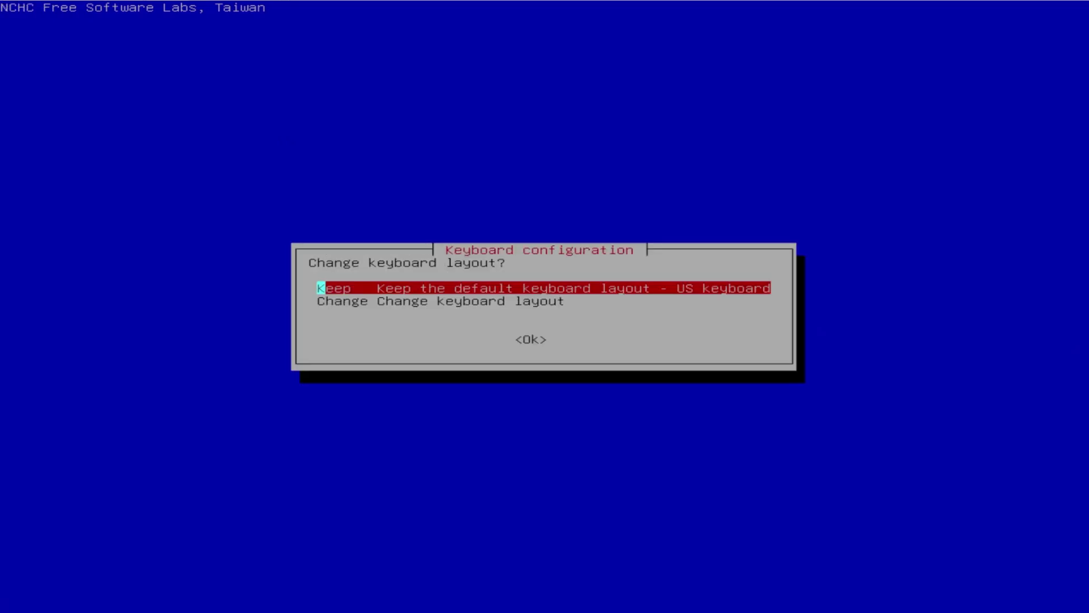
key(Return)
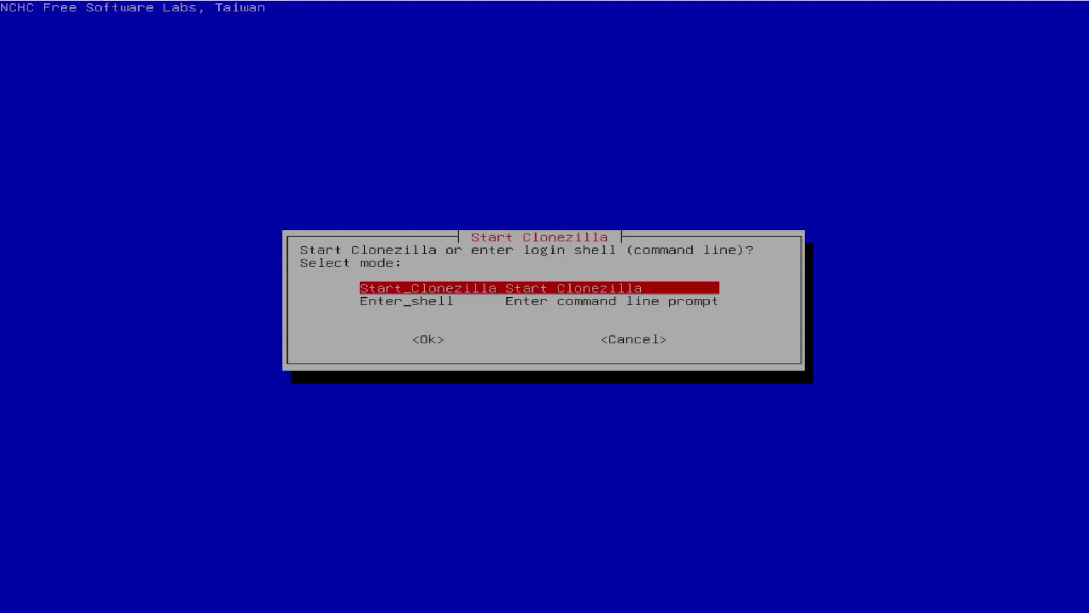
key(Return)
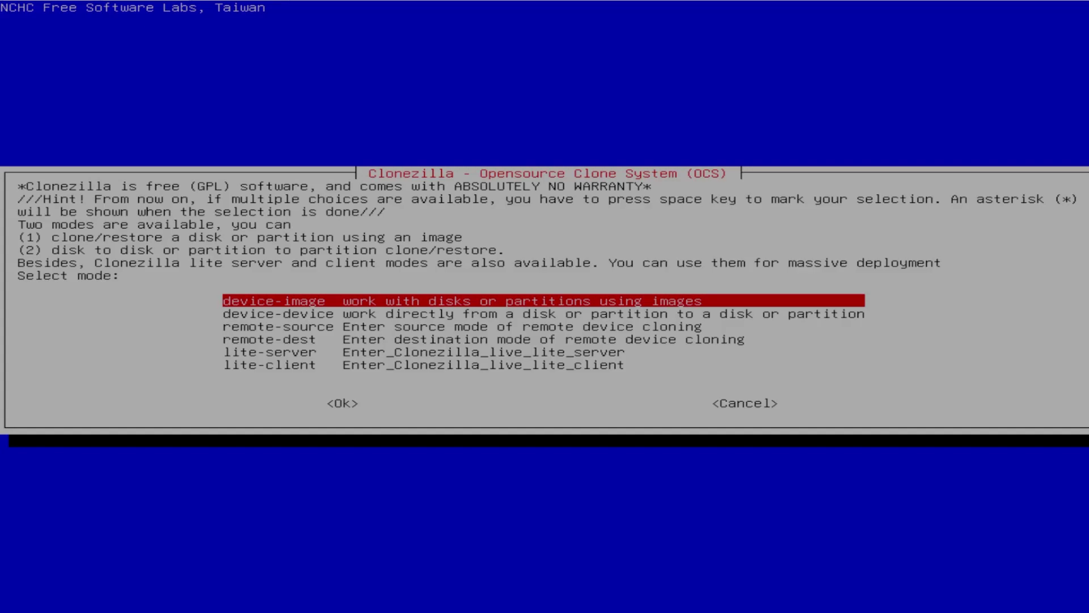
- Choose device-image mode with local_dev as the image location, and exit the disk scan
key(Return)
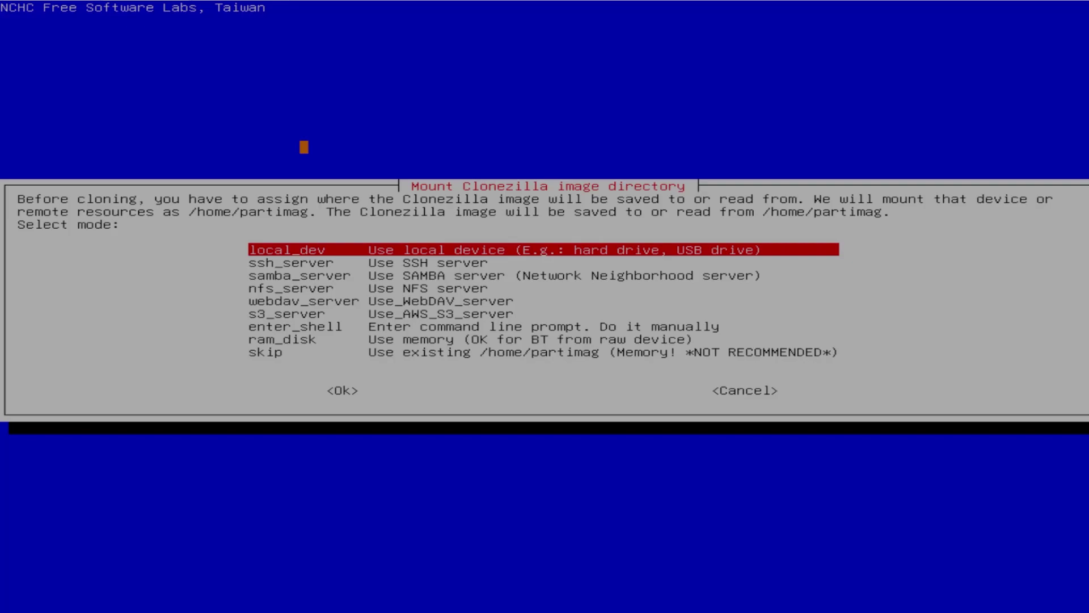
key(Return)
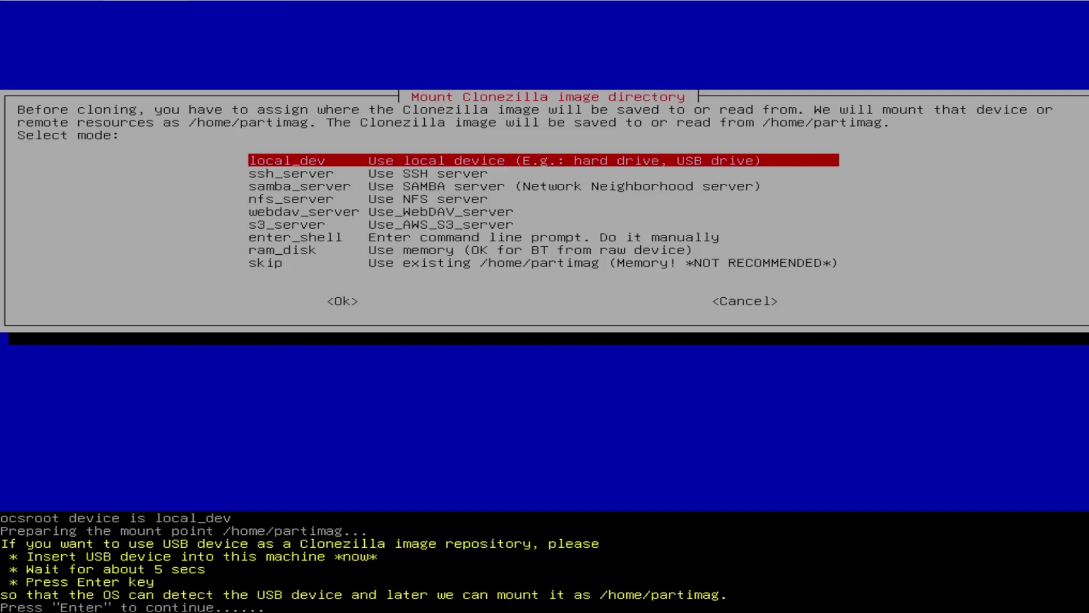
key(Return)
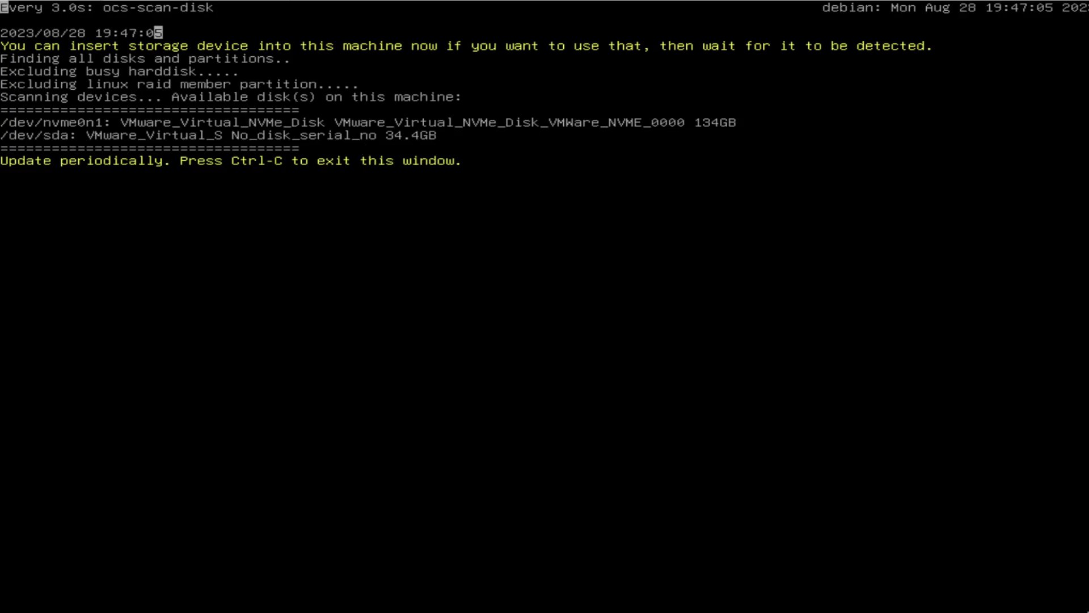
key(ctrl+c)
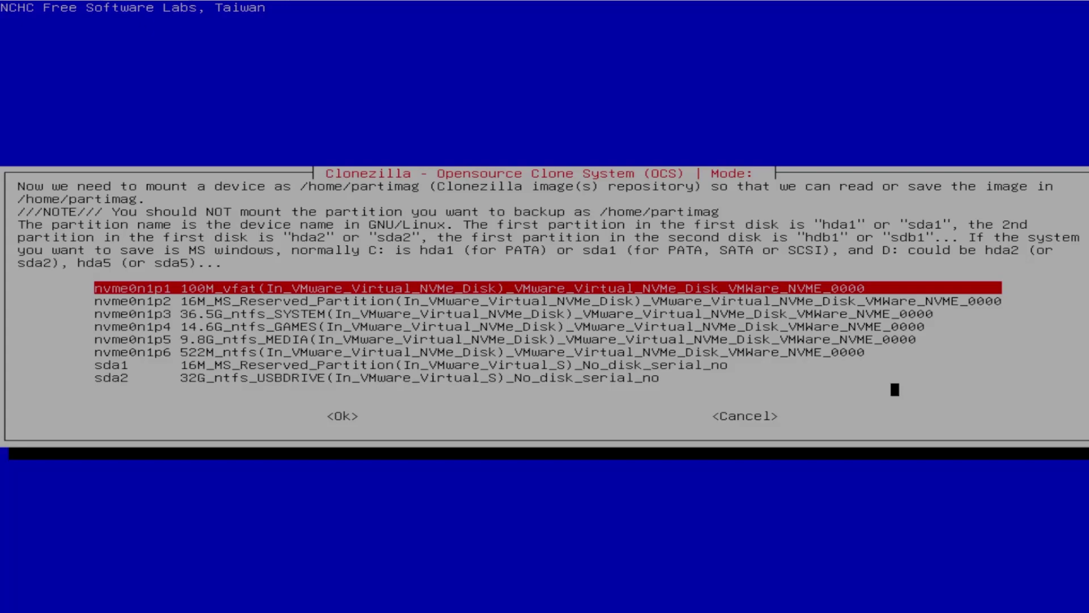
- Mount the sda2 USBDRIVE partition as the image repository, skipping its file system check with no-fsck
key(Down)
key(Down)
key(Down)
key(Down)
key(Down)
key(Down)
key(Down)
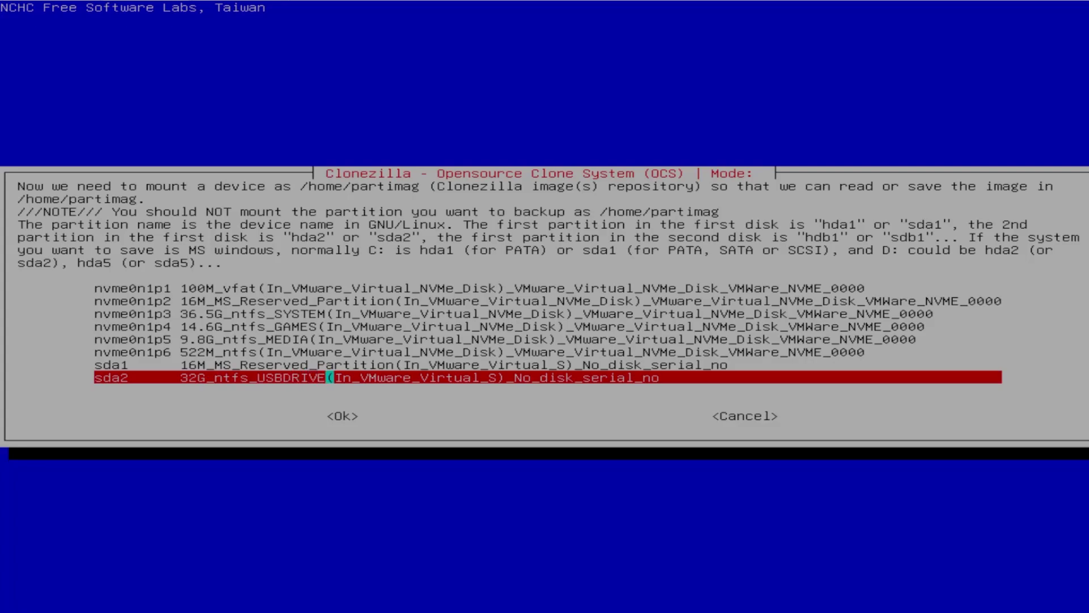
key(Return)
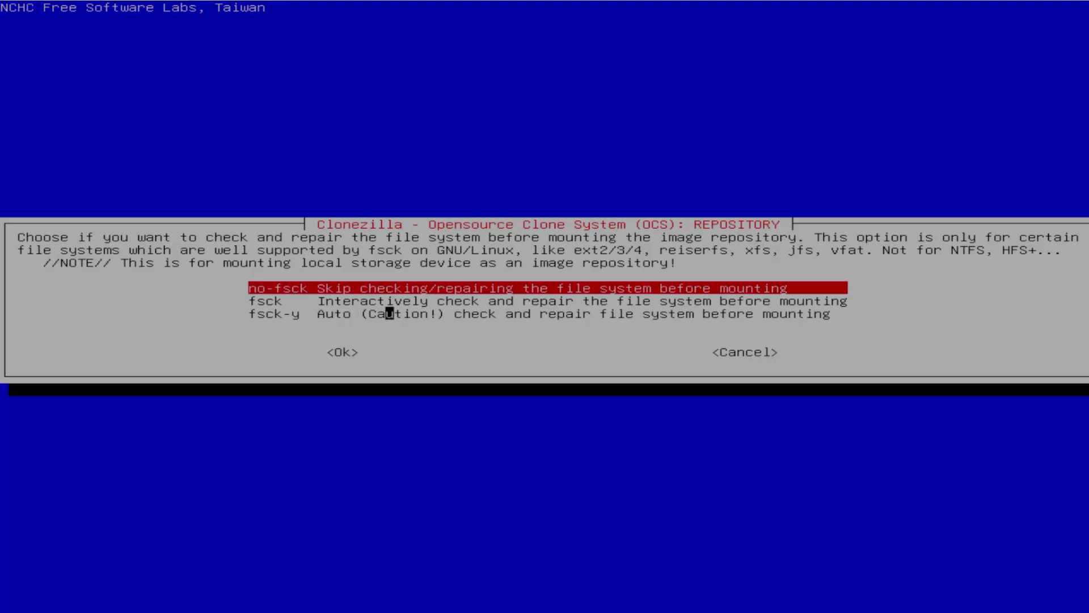
key(Tab)
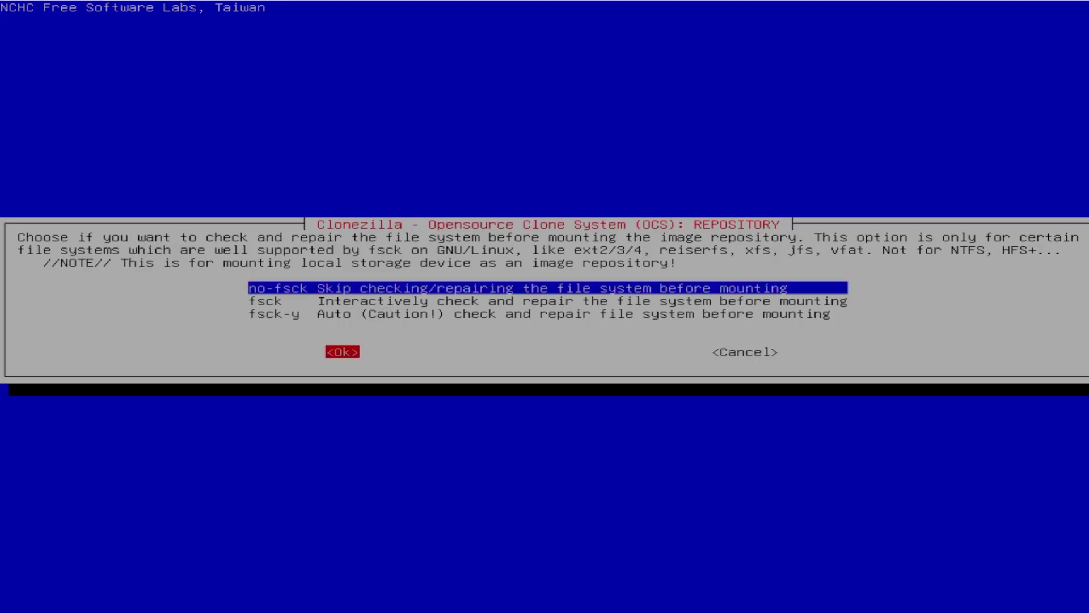
key(Return)
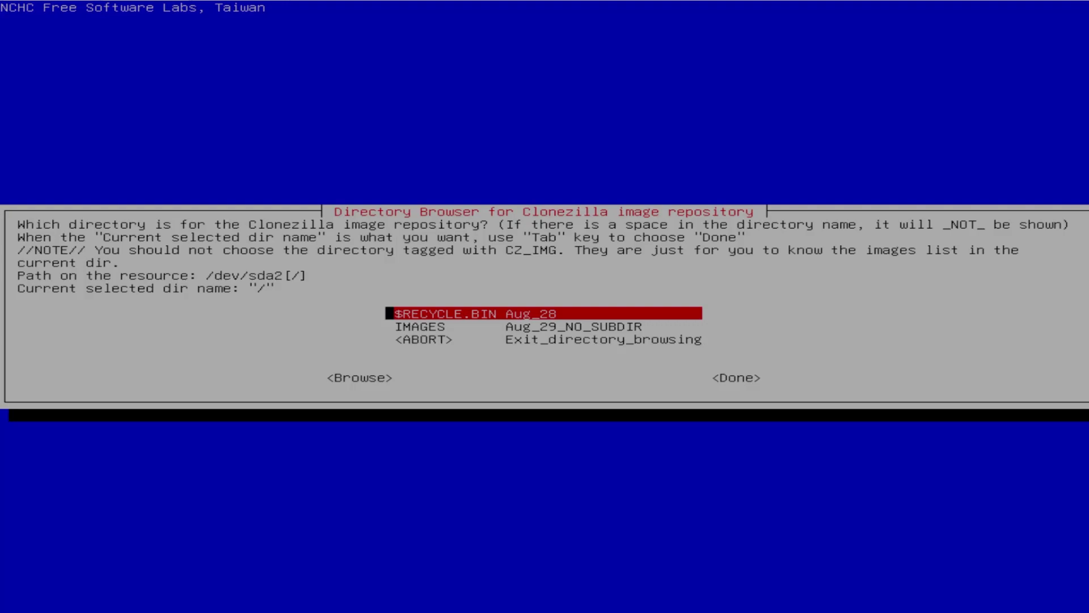
- Set the IMAGES directory on sda2 as the Clonezilla image repository and continue past the disk usage summary
key(Down)
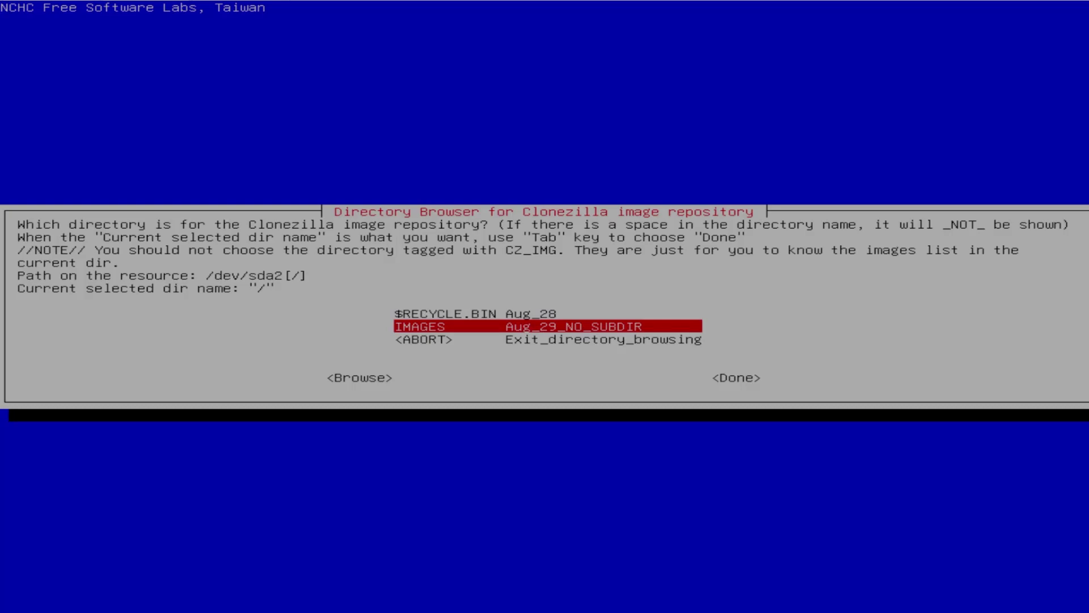
key(Return)
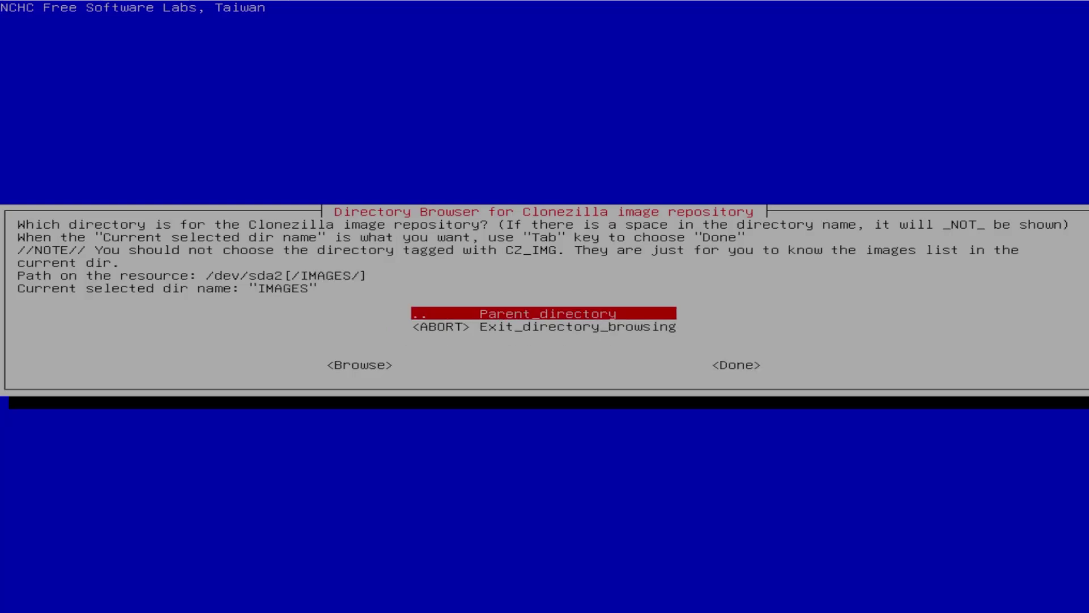
key(Tab)
key(Tab)
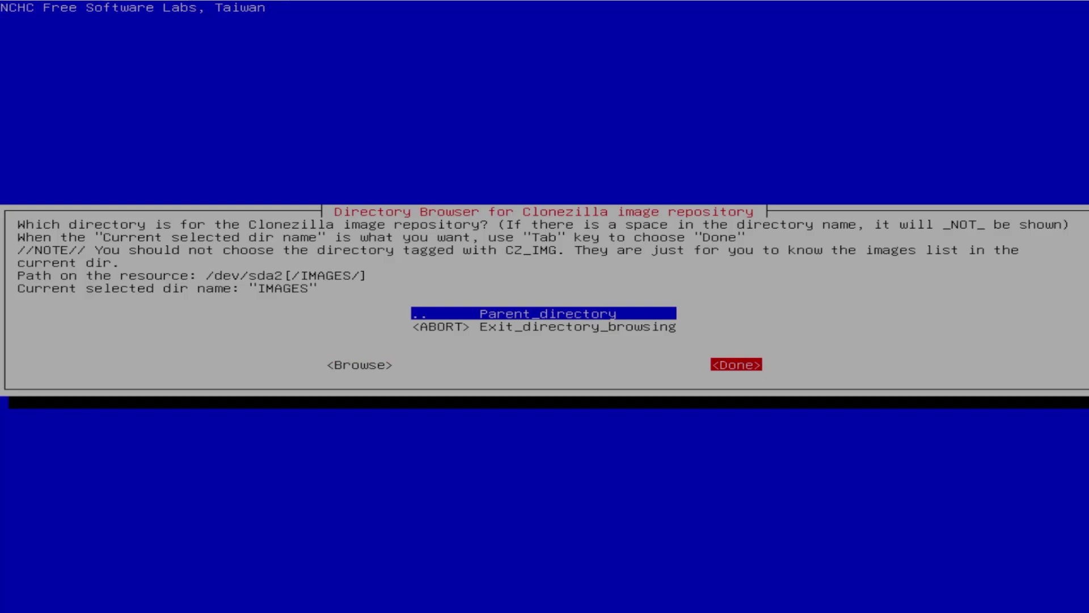
key(Return)
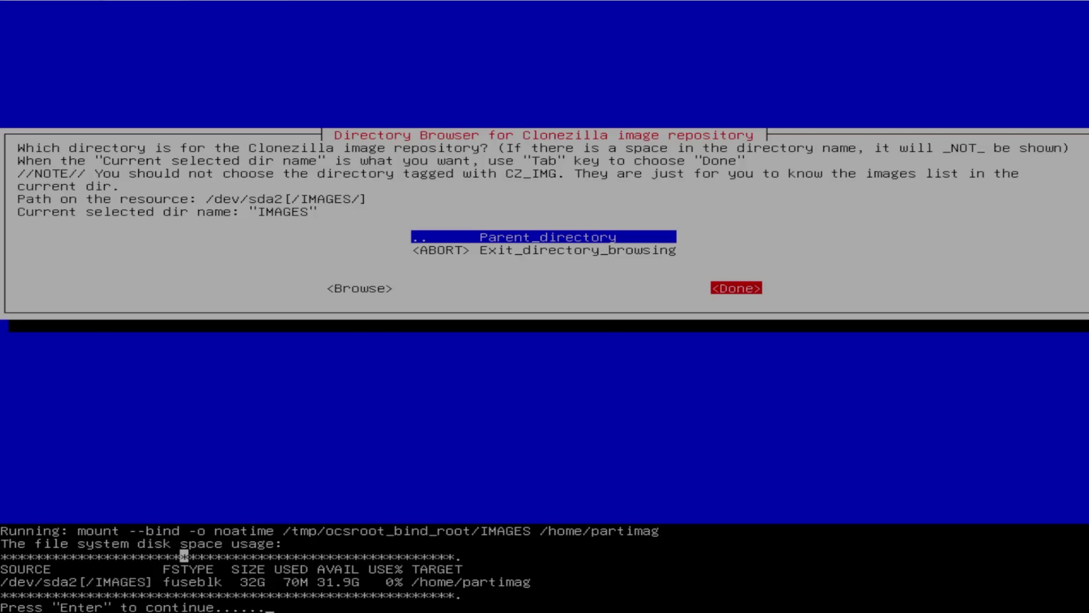
key(Return)
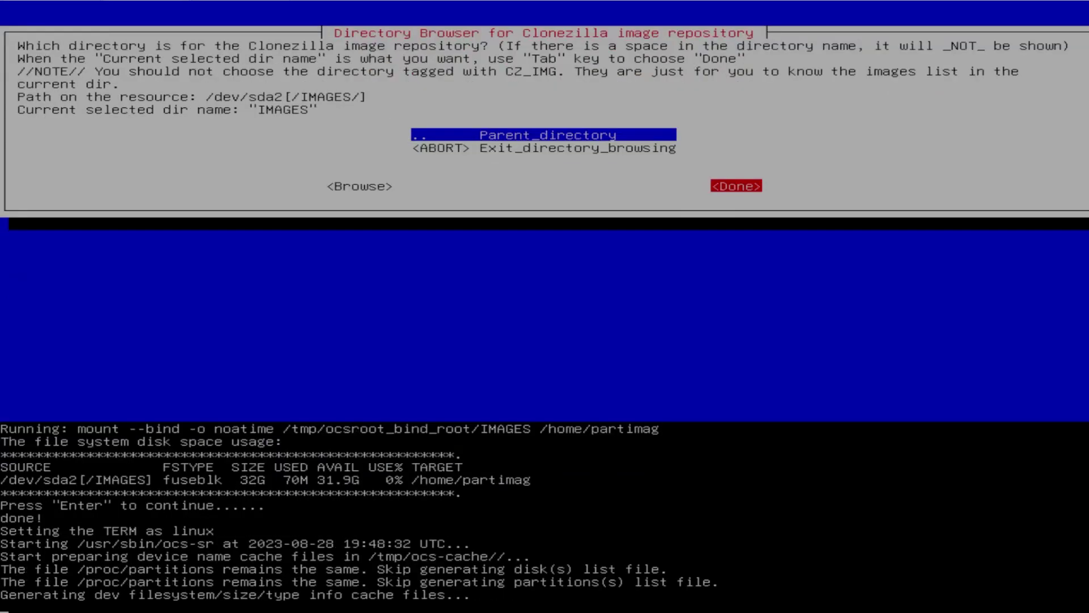
key(Return)
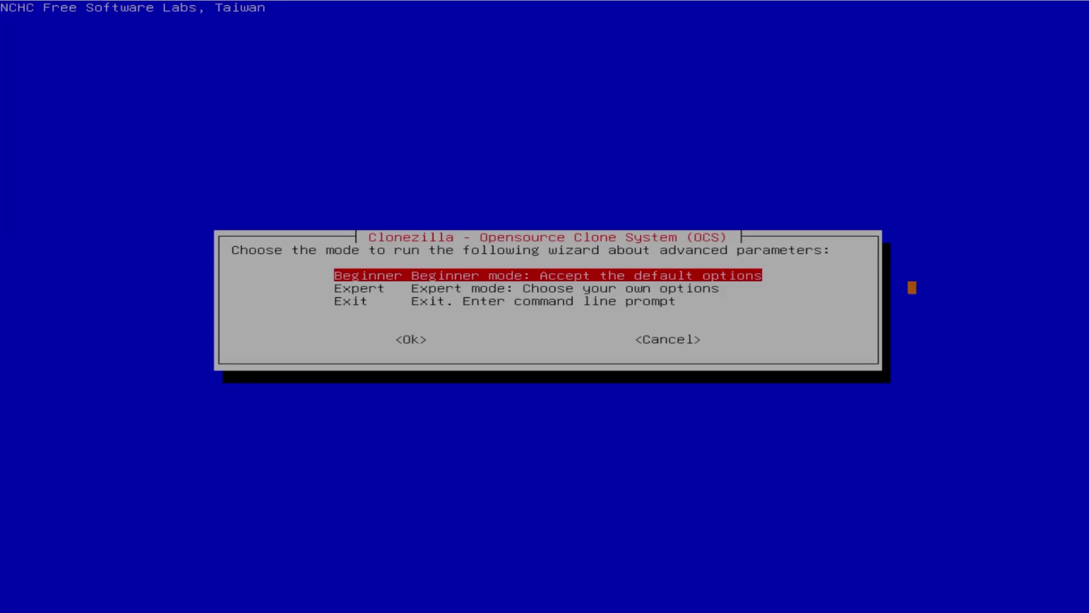
- Choose Beginner mode and the saveparts option to save local partitions as an image
key(Return)
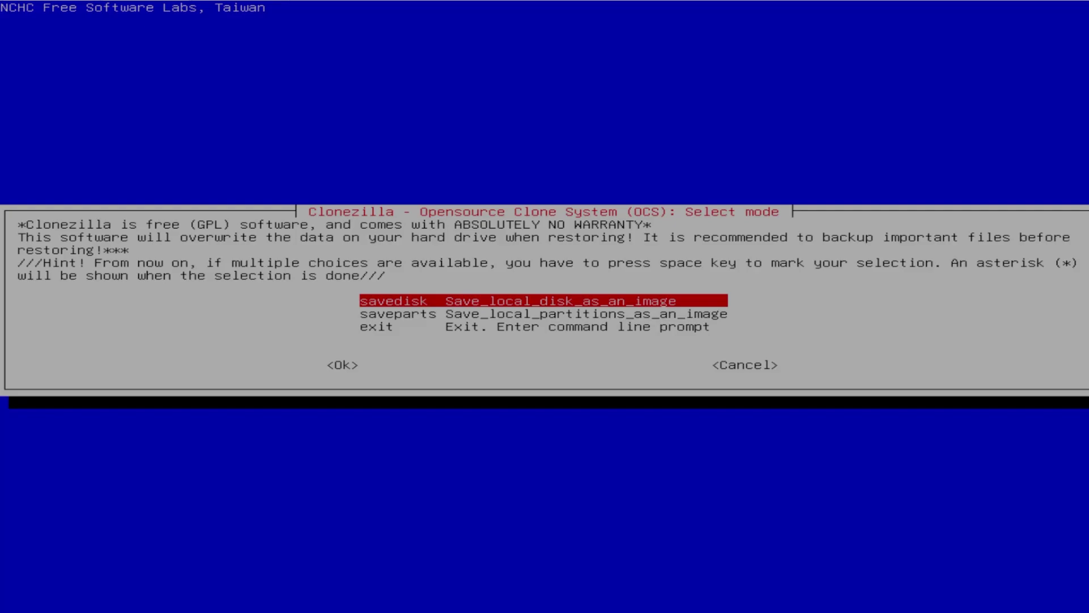
key(Down)
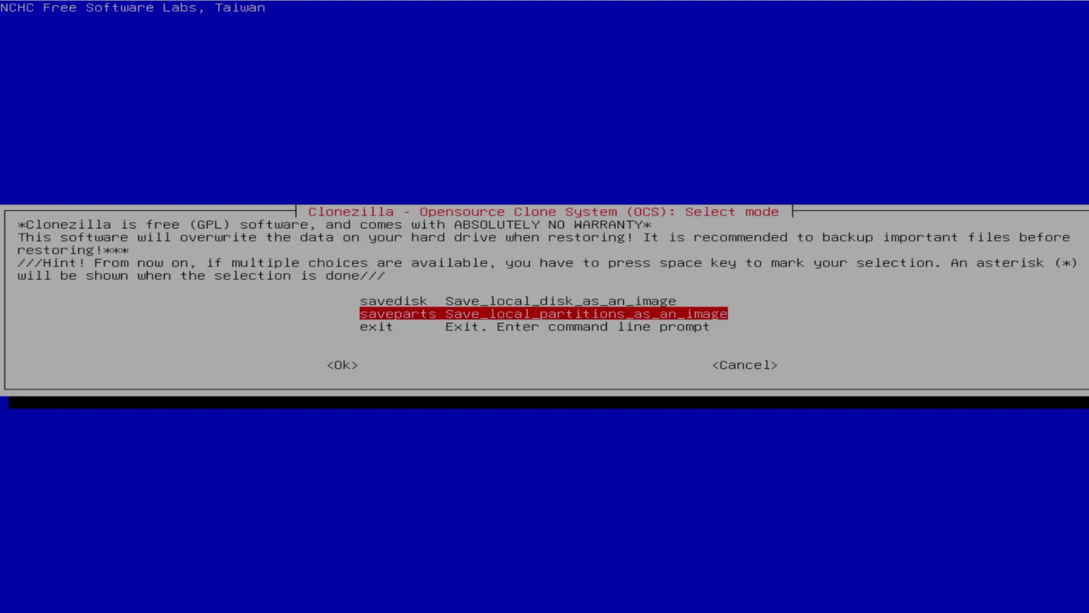
key(Return)
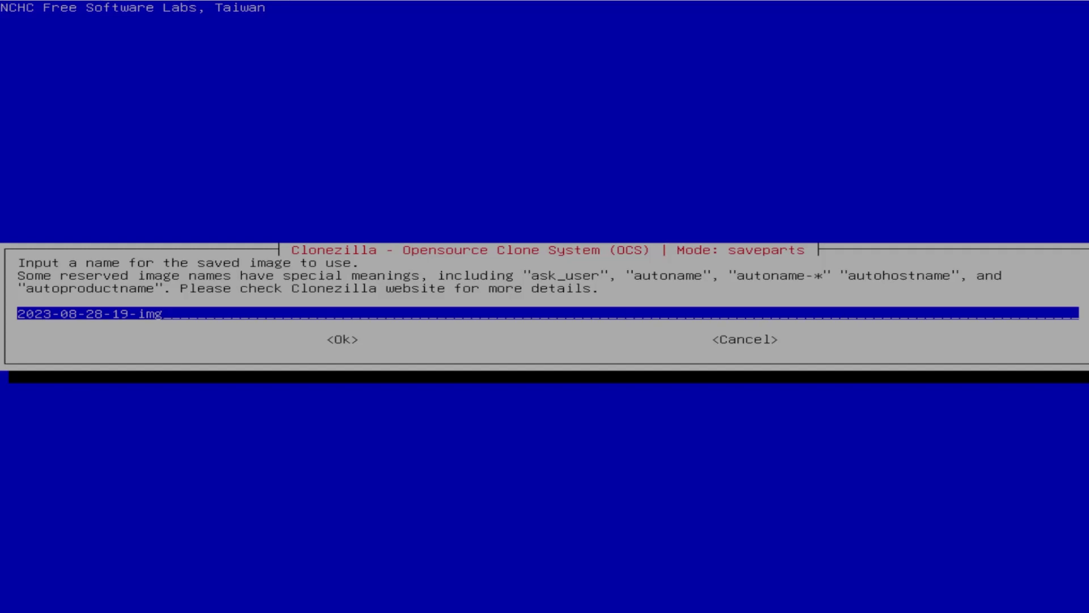
text(-GAMES-PARTITION)
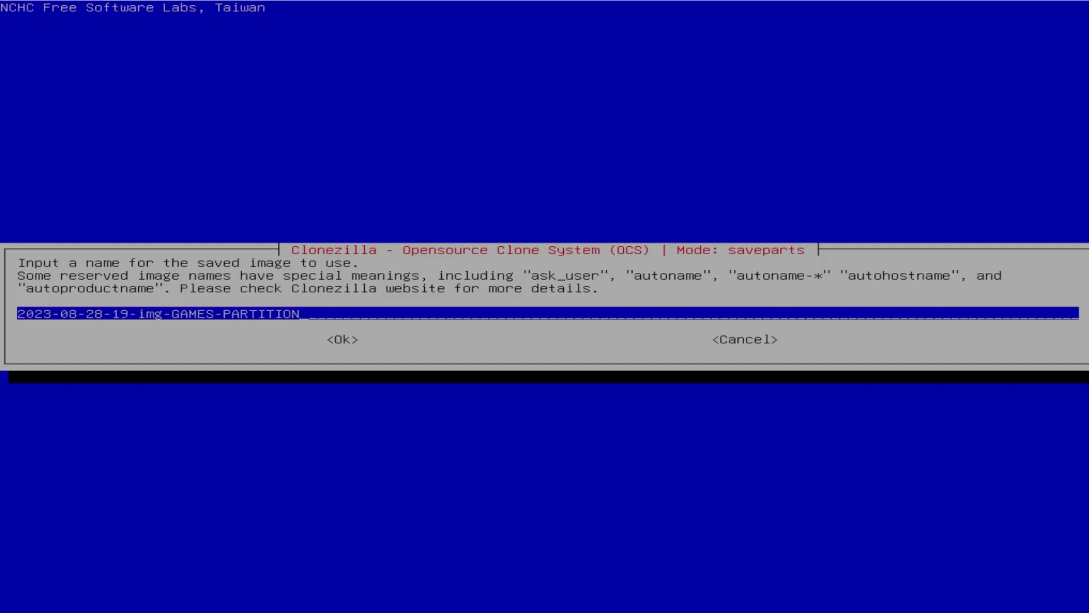
key(Tab)
key(Return)
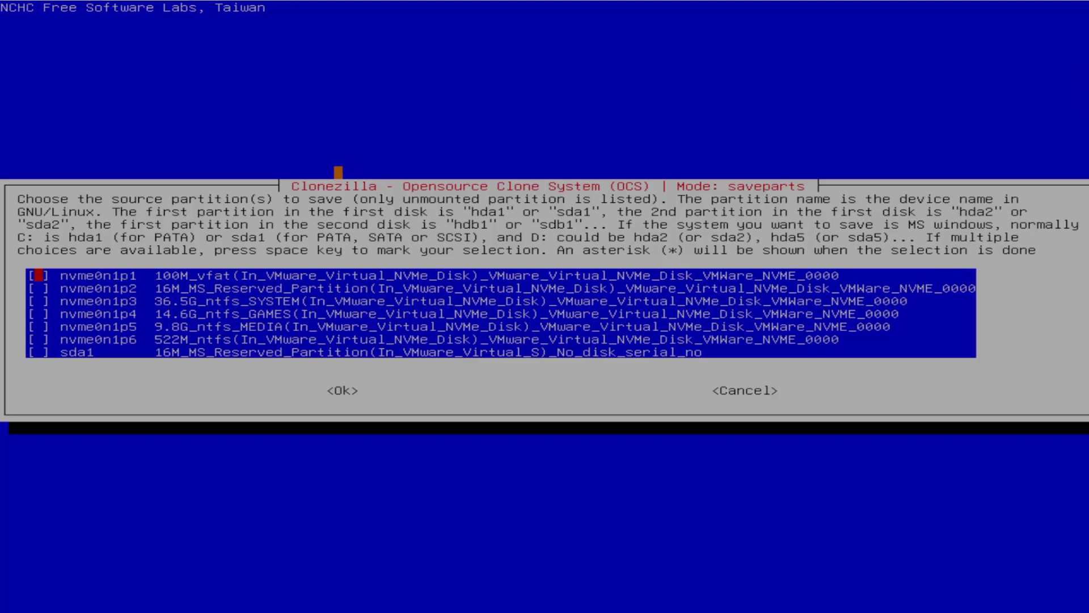
- Mark only the nvme0n1p4 GAMES partition as the source to save and accept the selection
key(Down)
key(Down)
key(Down)
click(47, 314)
key(Tab)
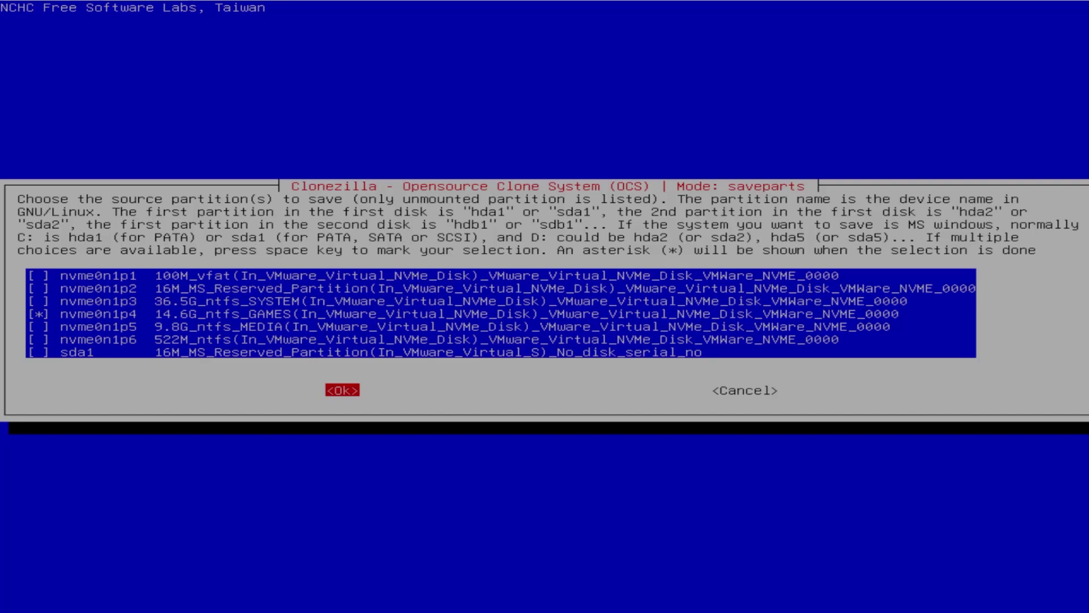
key(Return)
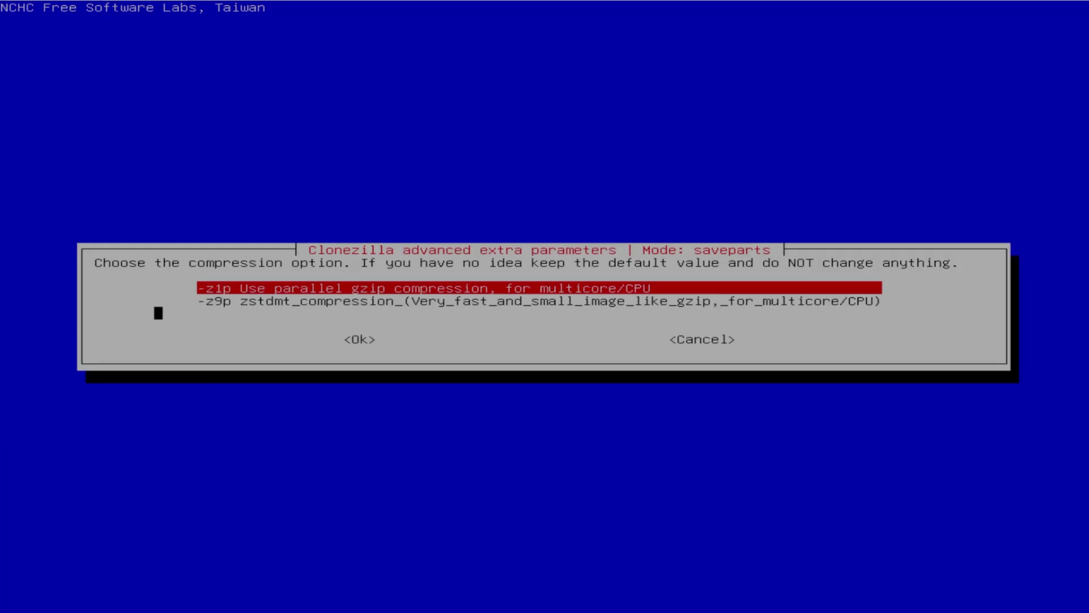
- Set the save options to -z1p parallel gzip compression, -sfsck to skip the source check, and checking of the saved image
key(Return)
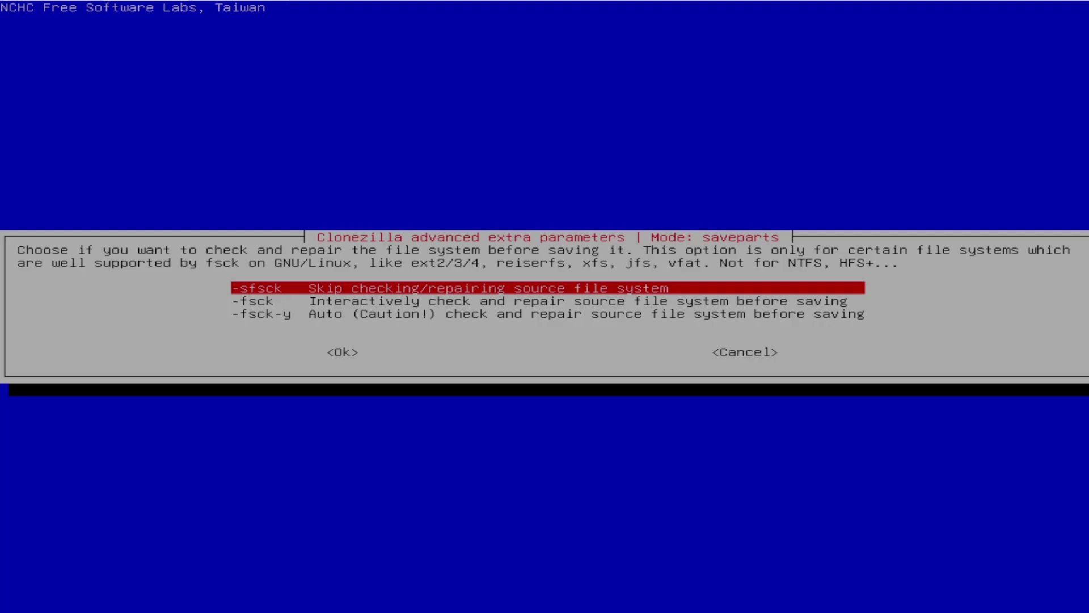
key(Return)
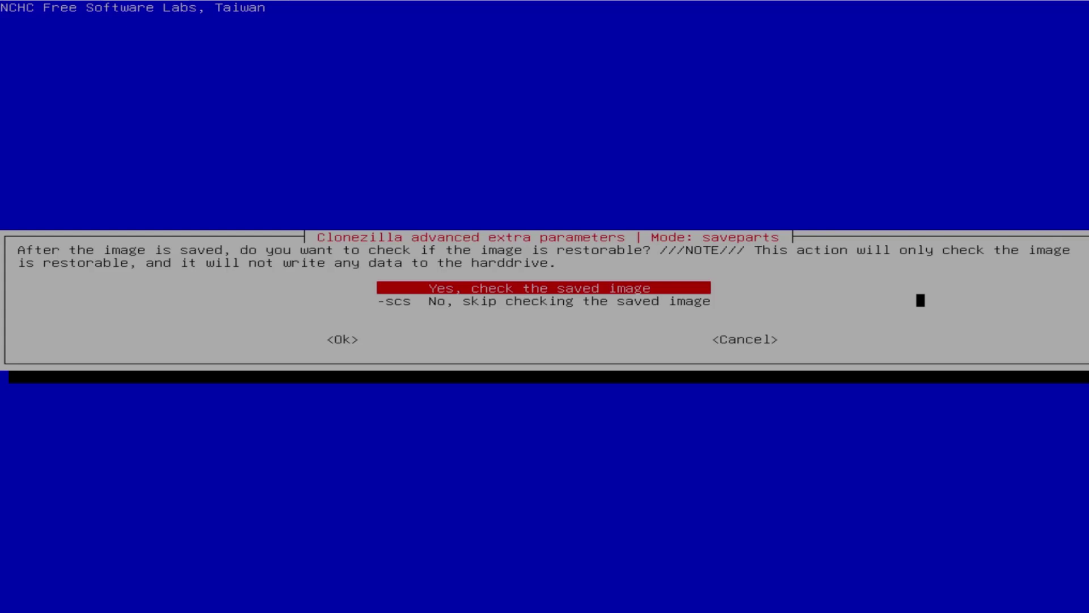
key(Return)
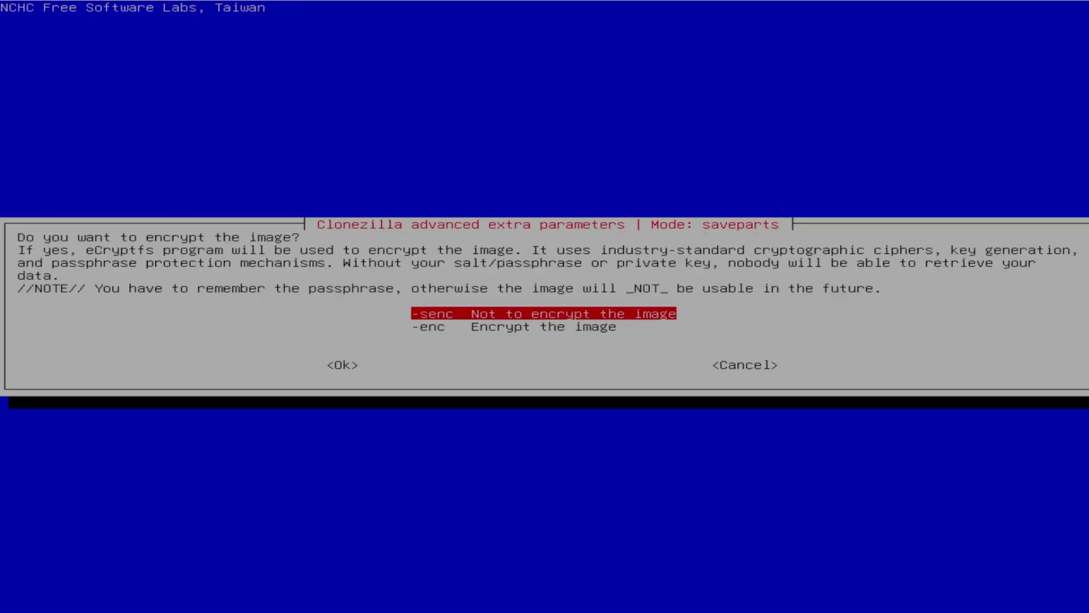
- Set the image to be encrypted with -enc and keep -p choose as the action when everything is finished
key(Down)
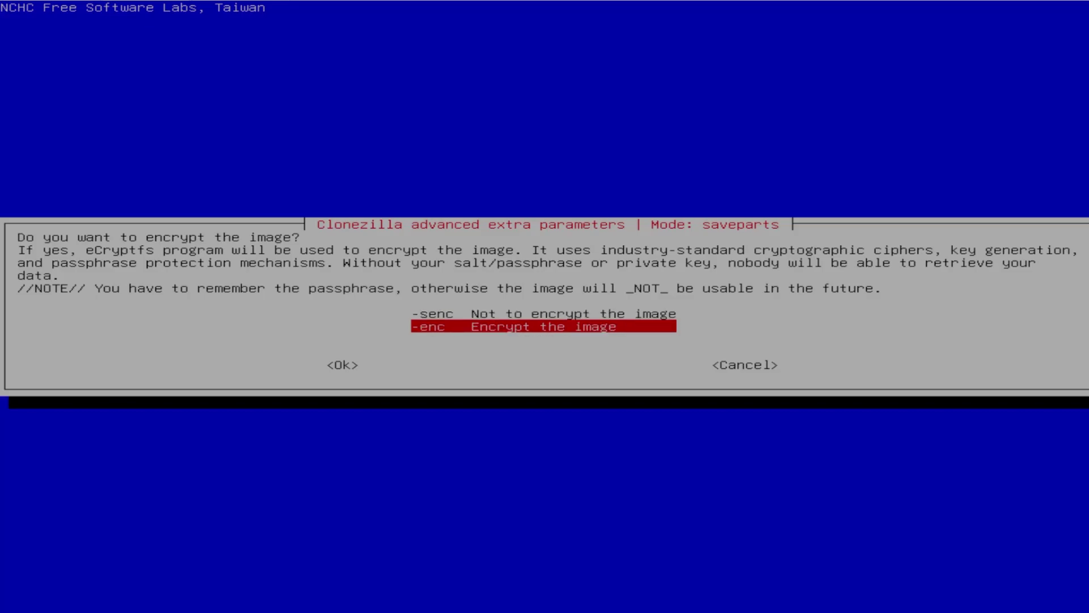
key(Return)
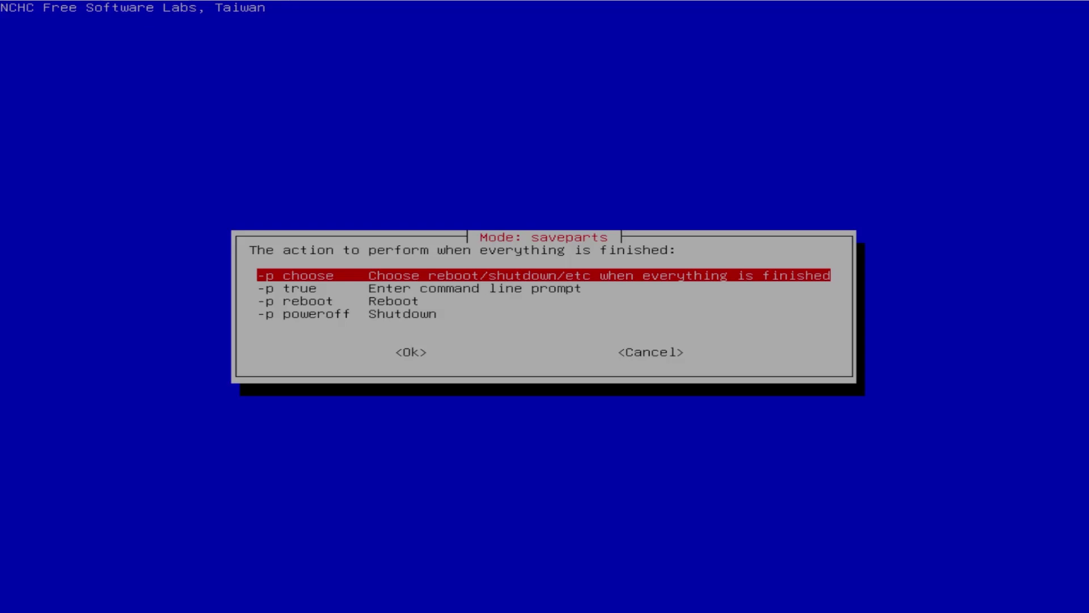
key(Down)
key(Up)
key(Return)
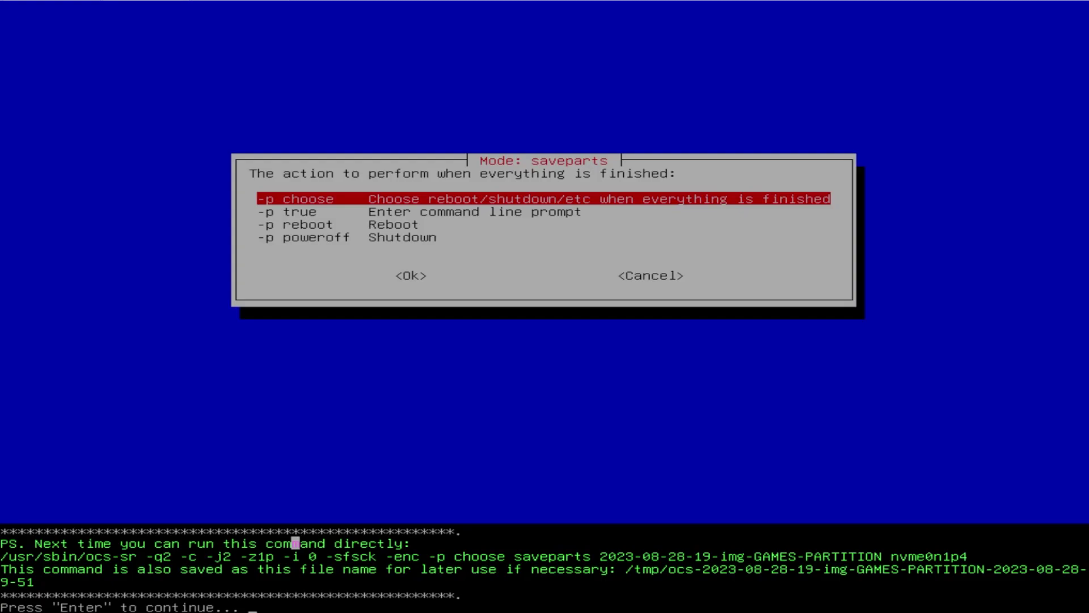
- Enter and re-enter the encryption passphrase for the image, and confirm saving the nvme0n1p4 GAMES partition
key(Return)
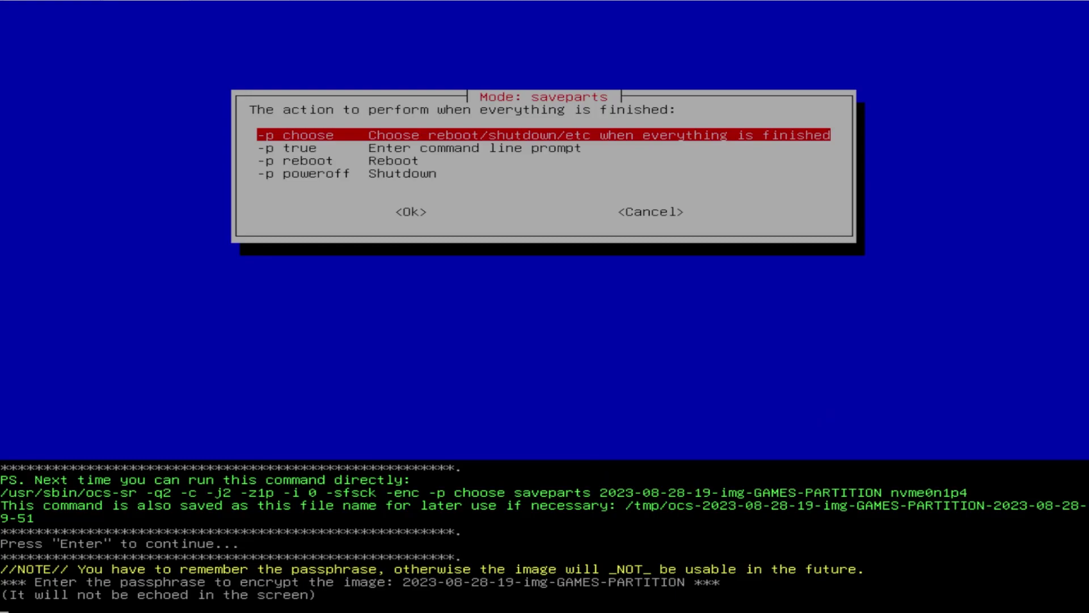
key(Return)
key(Return)
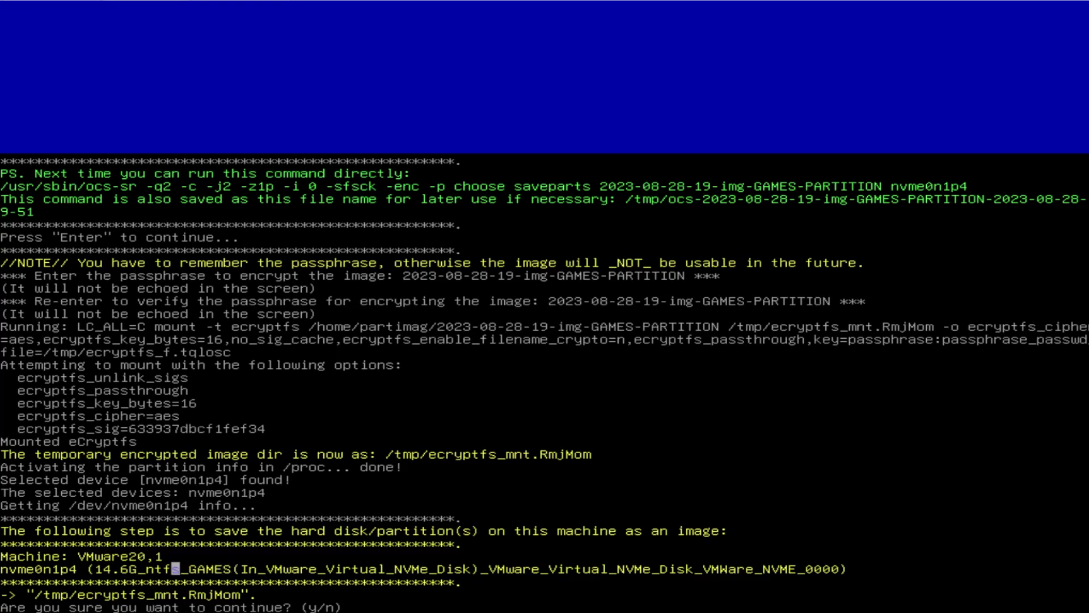
text(y)
key(Return)
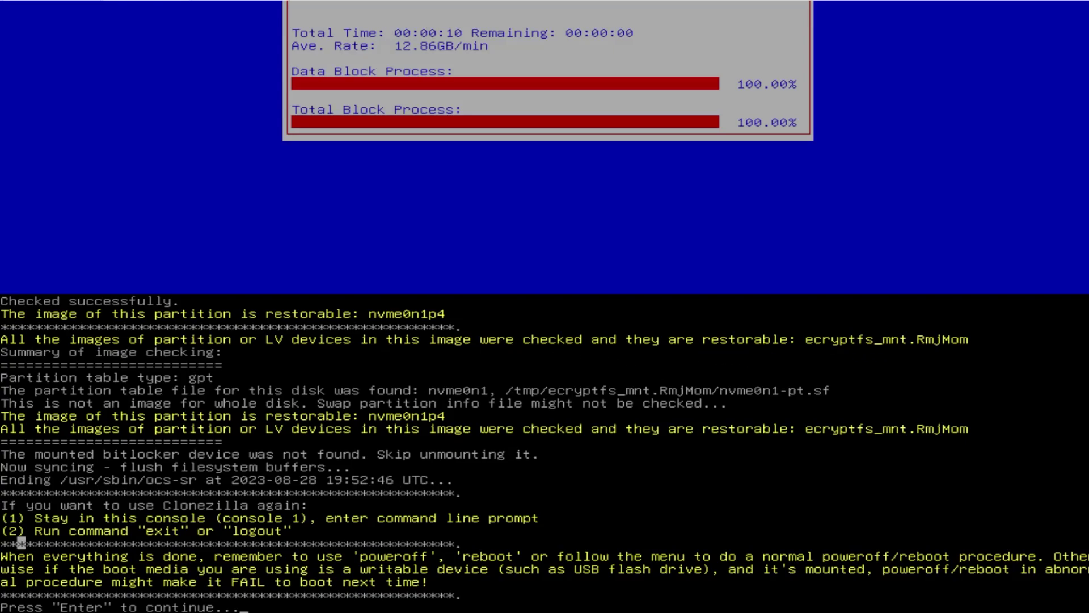
- Leave the finished Clonezilla session and reboot the machine into Windows
key(Return)
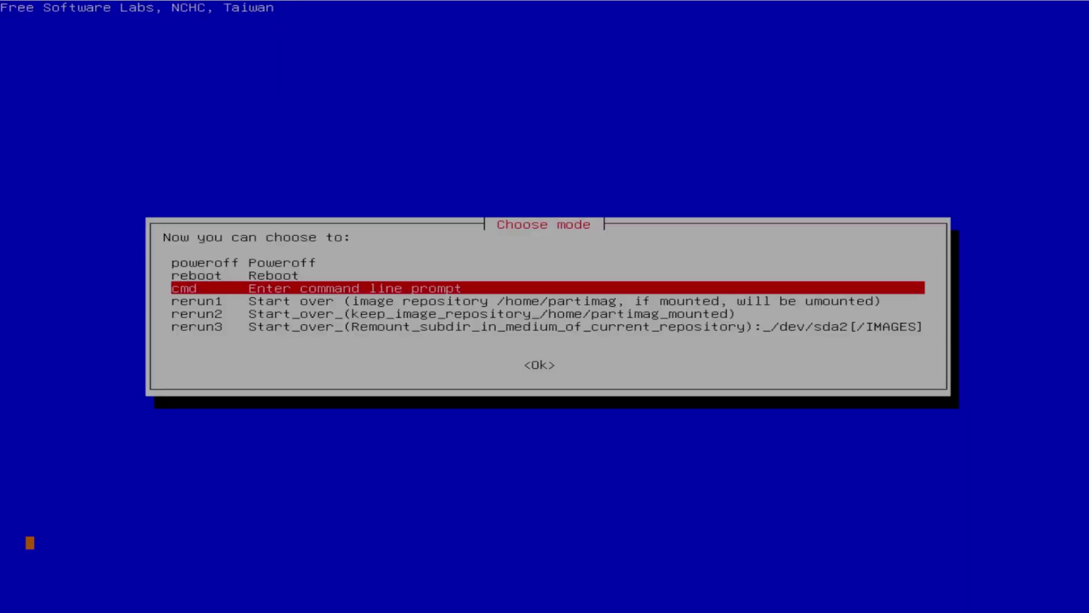
key(Up)
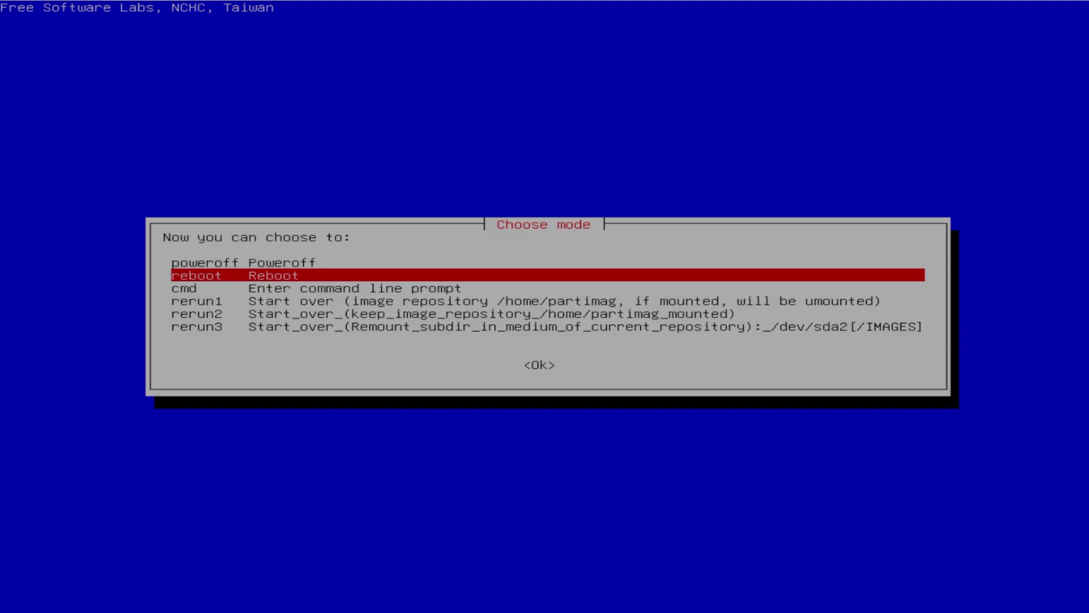
key(Return)
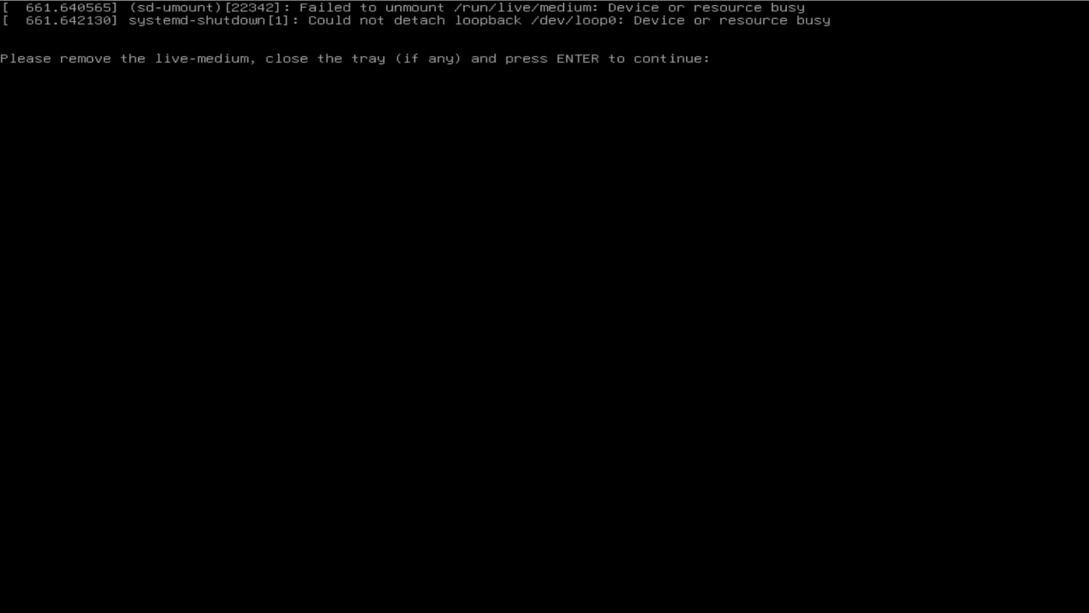
key(Return)
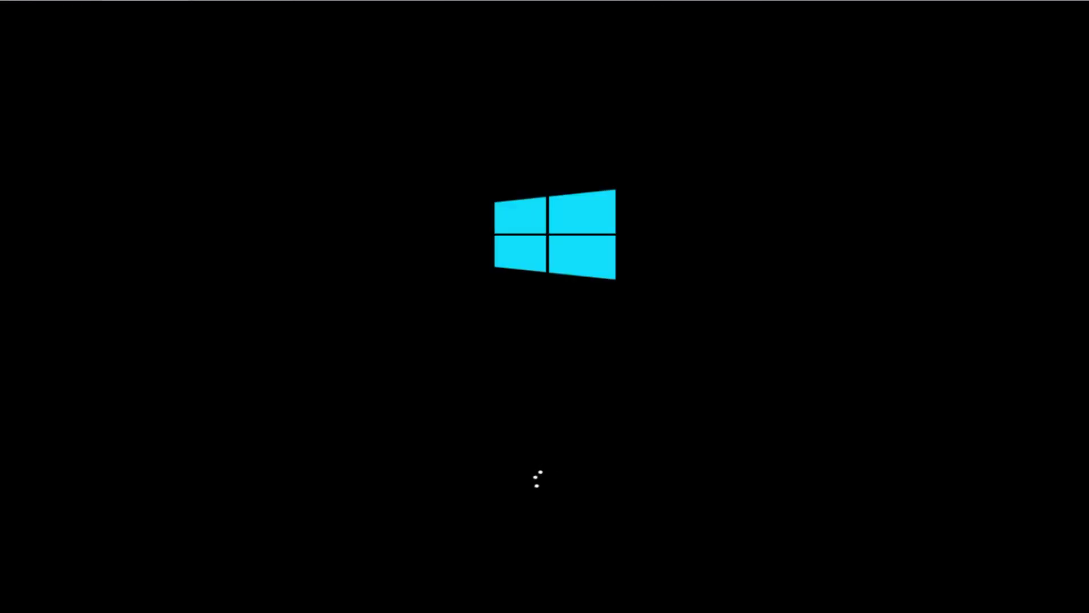
- Sign in to Windows with the account password
key(Return)
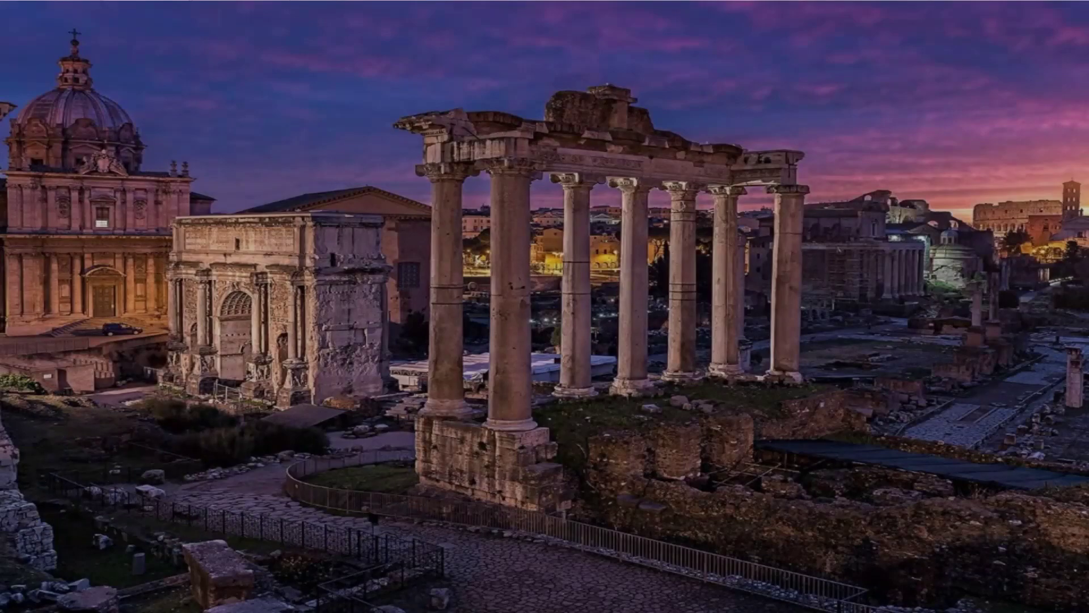
text(•••••••)
key(Return)
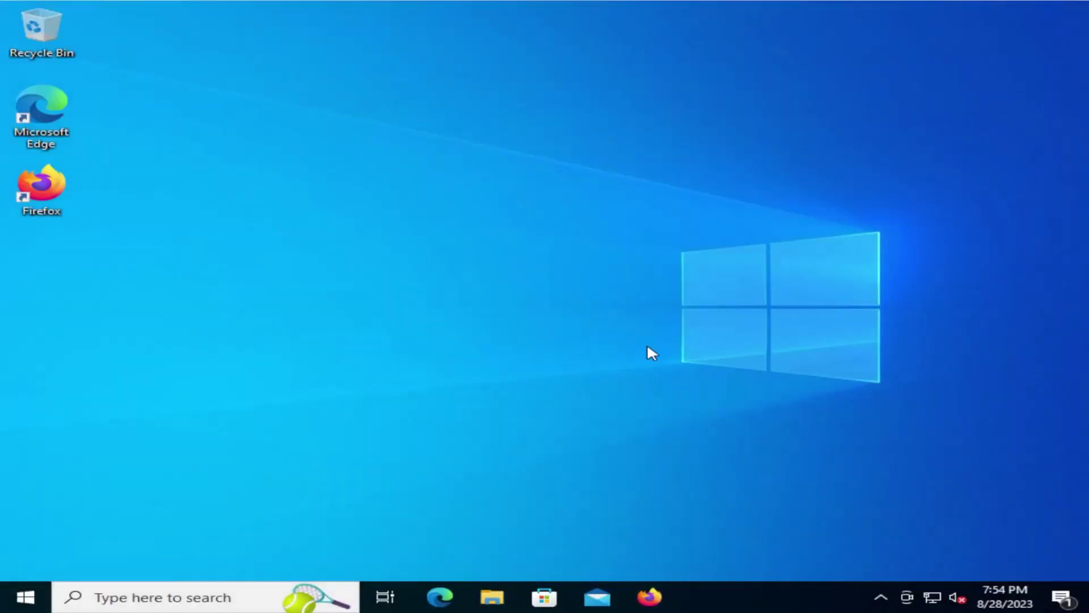
click(492, 599)
click(196, 332)
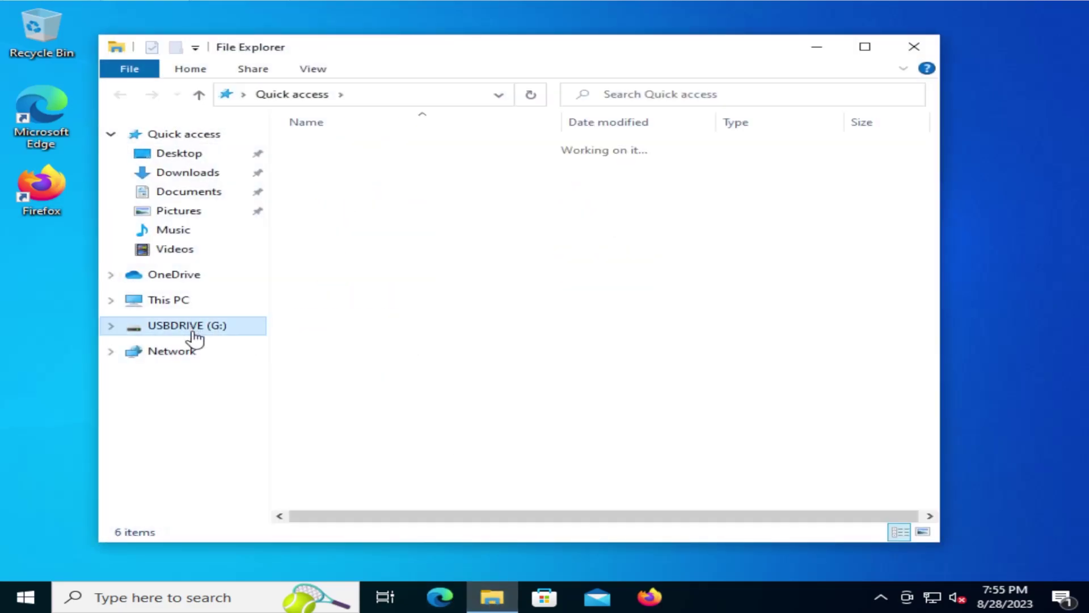
double_click(340, 149)
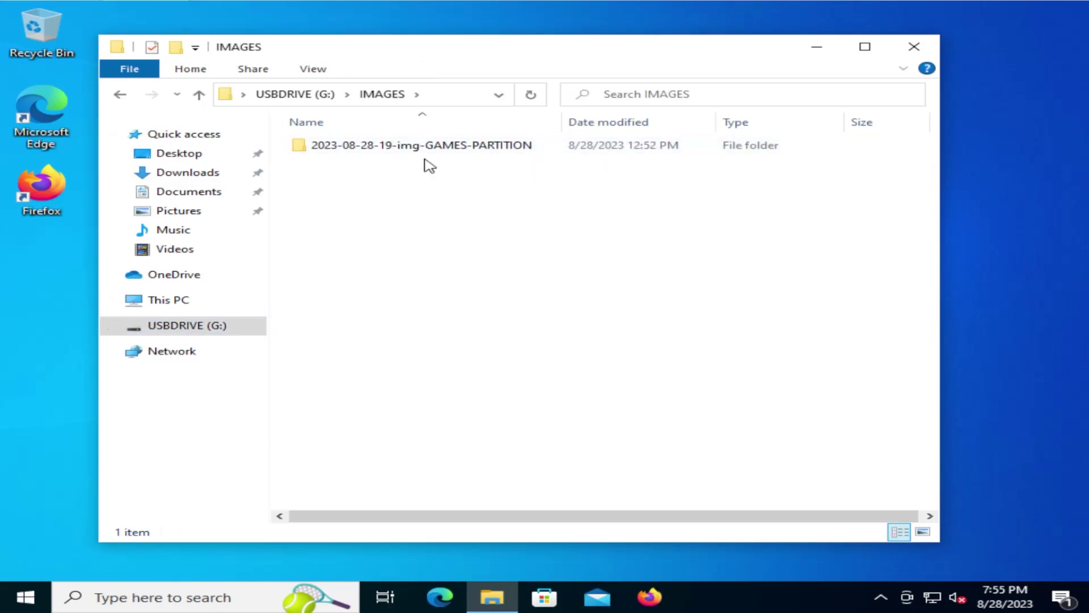
double_click(404, 151)
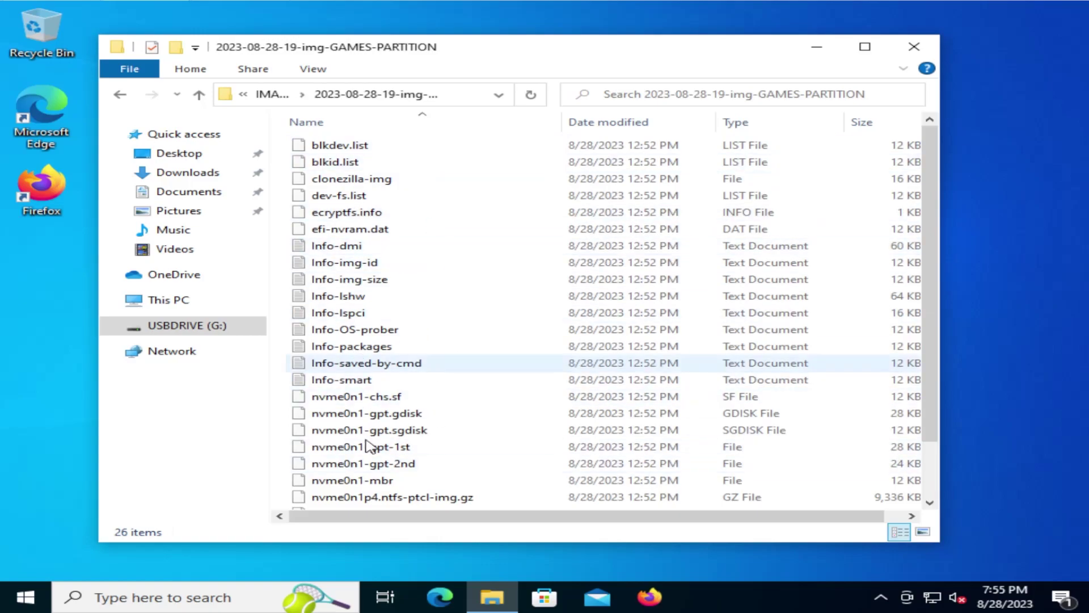
key(BackSpace)
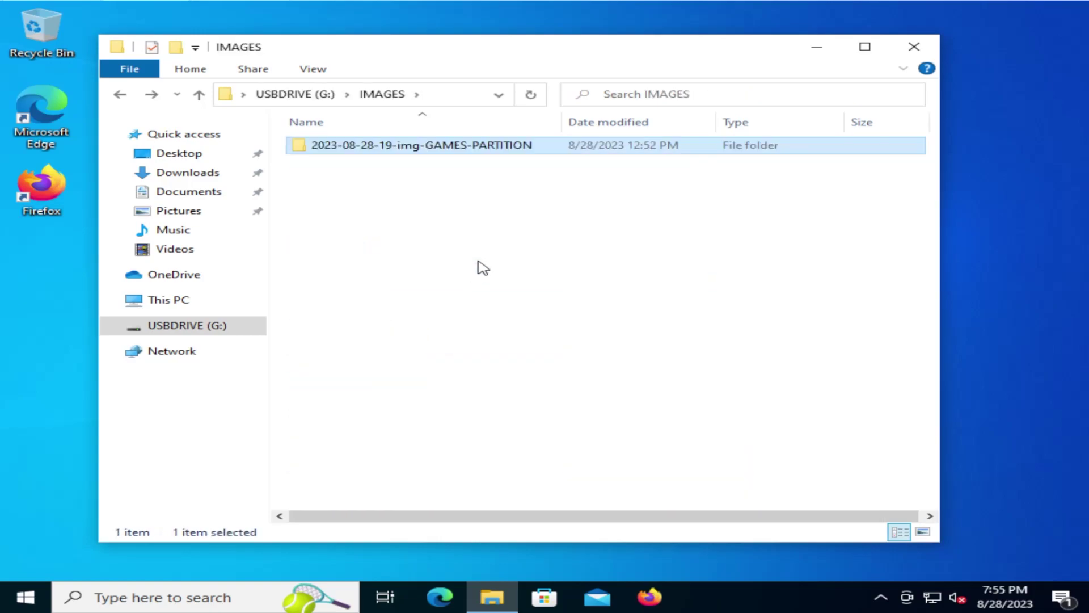
key(BackSpace)
- View the contents of the GAMES (E:) drive and return to This PC
click(156, 301)
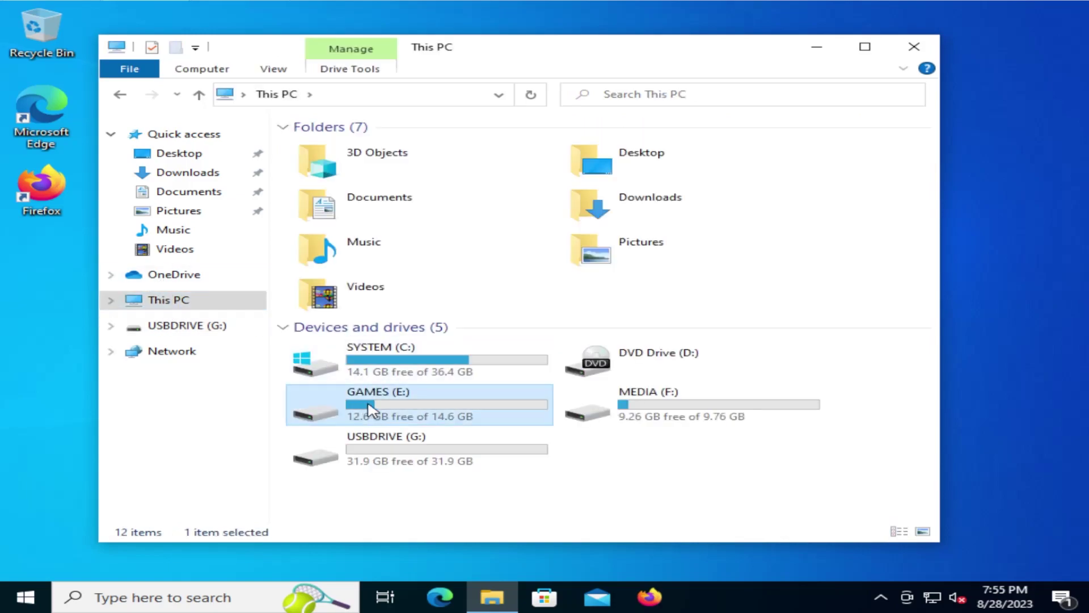
double_click(370, 408)
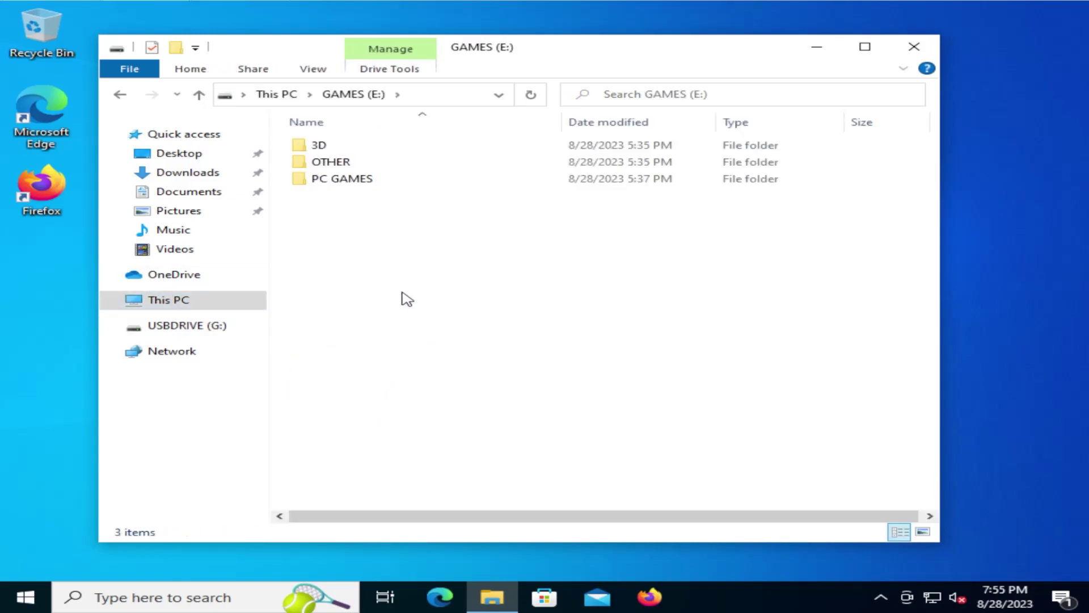
key(BackSpace)
- Quick-format the GAMES (E:) drive as NTFS with 4096-byte allocation units and volume label GAMES, and check its contents
right_click(413, 412)
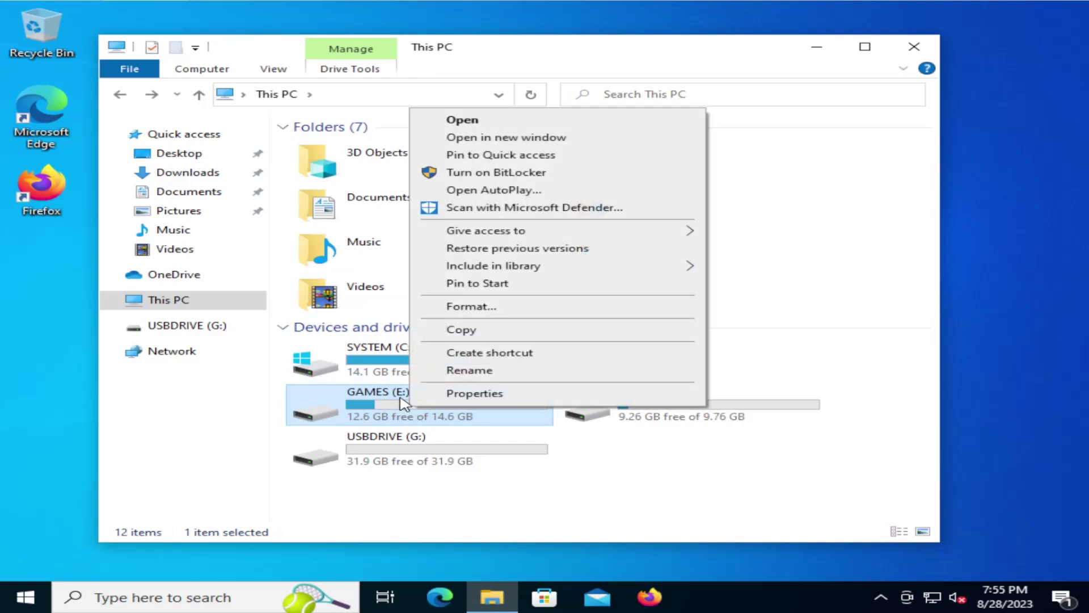
click(466, 309)
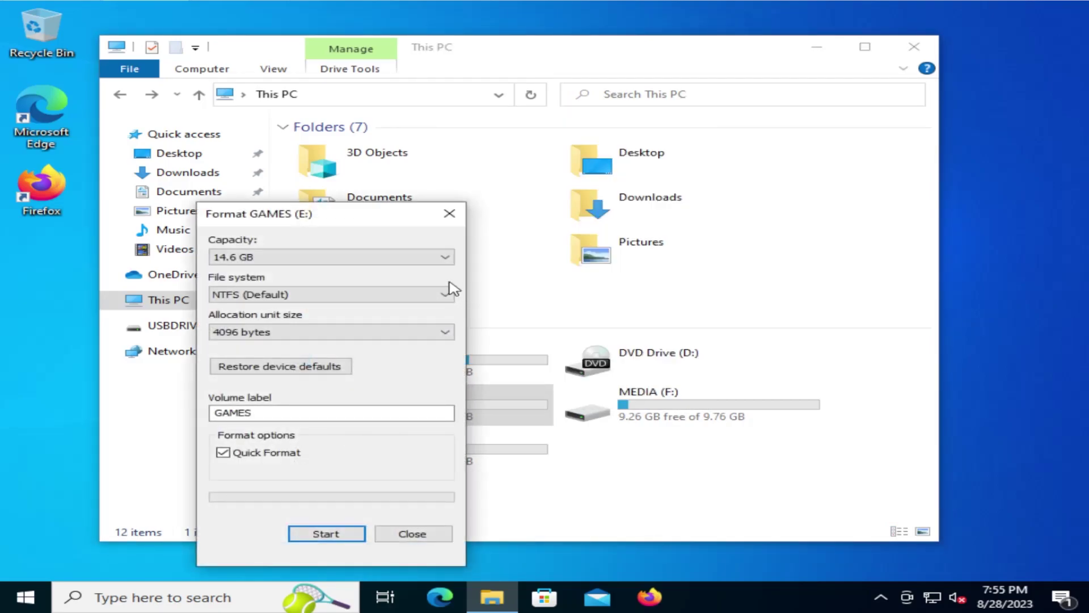
click(317, 533)
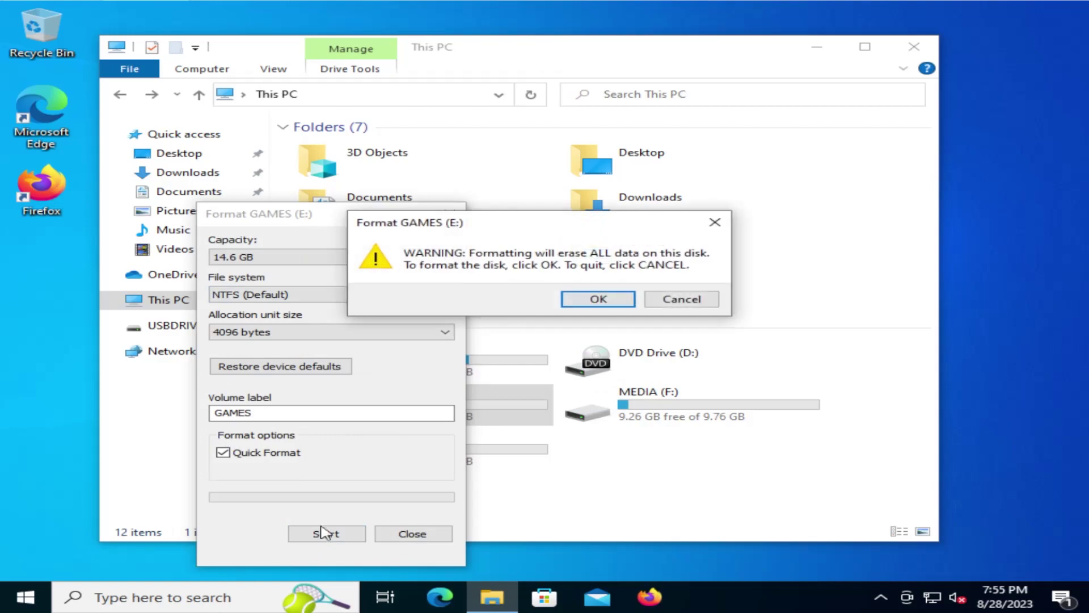
click(603, 301)
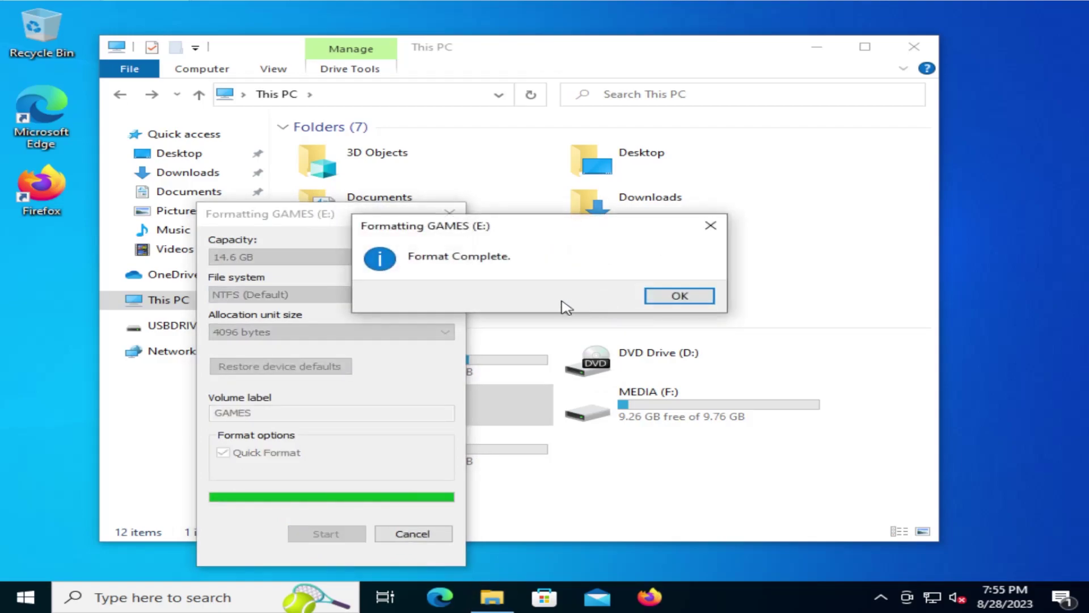
click(672, 296)
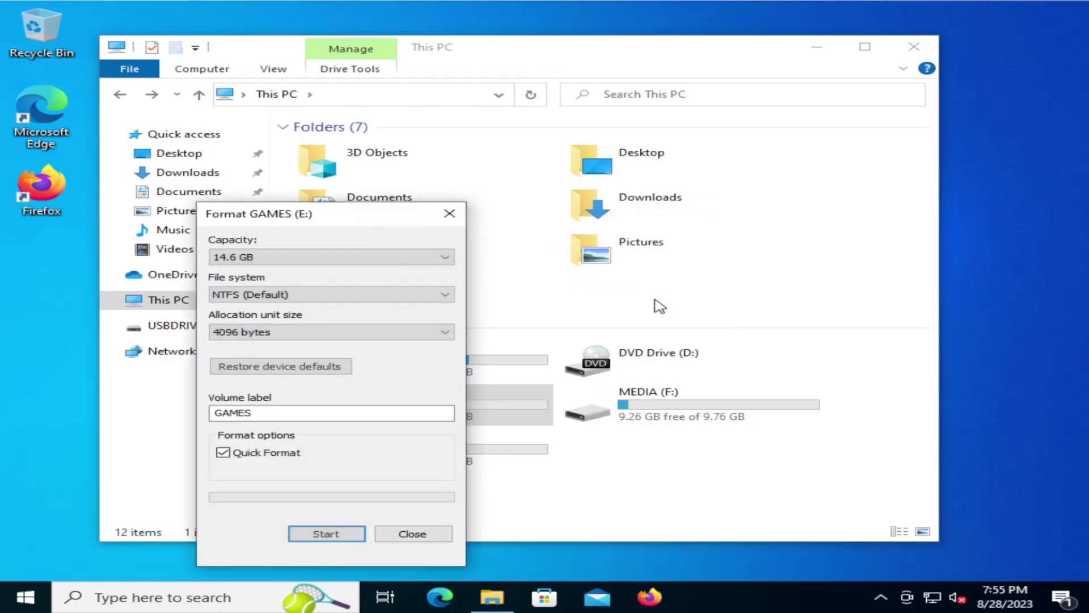
click(413, 534)
double_click(415, 404)
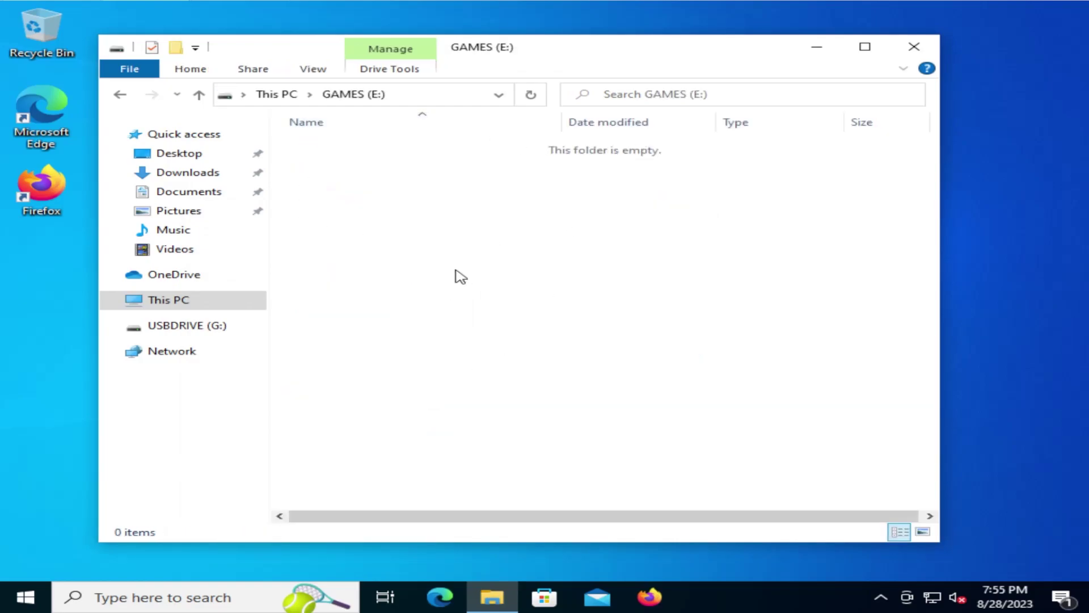
key(alt+Left)
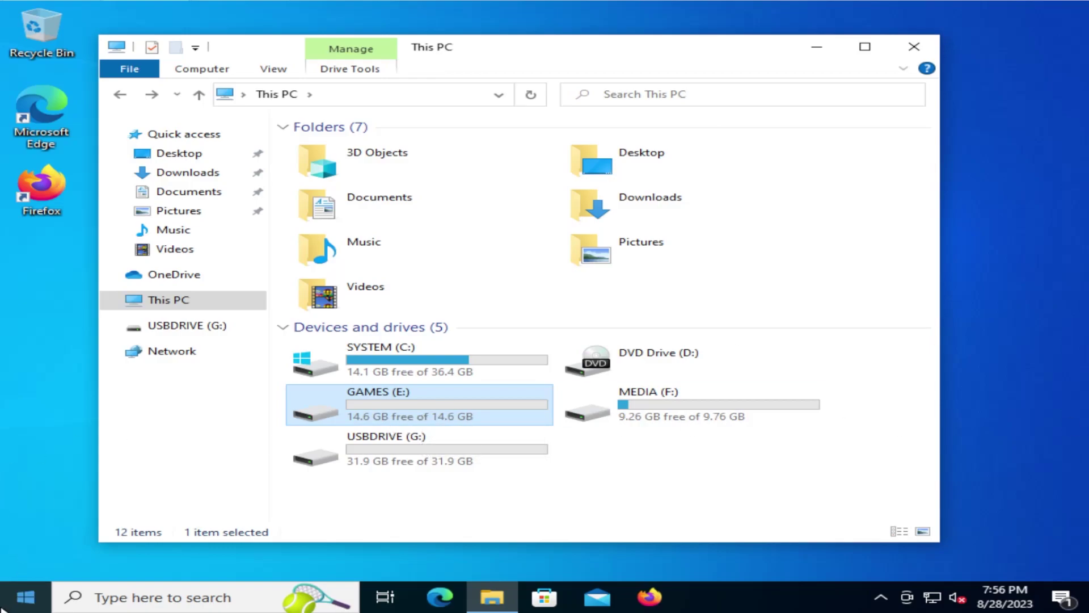
- Restart the computer from Windows and boot into Clonezilla
right_click(22, 596)
mouse_move(87, 557)
click(361, 553)
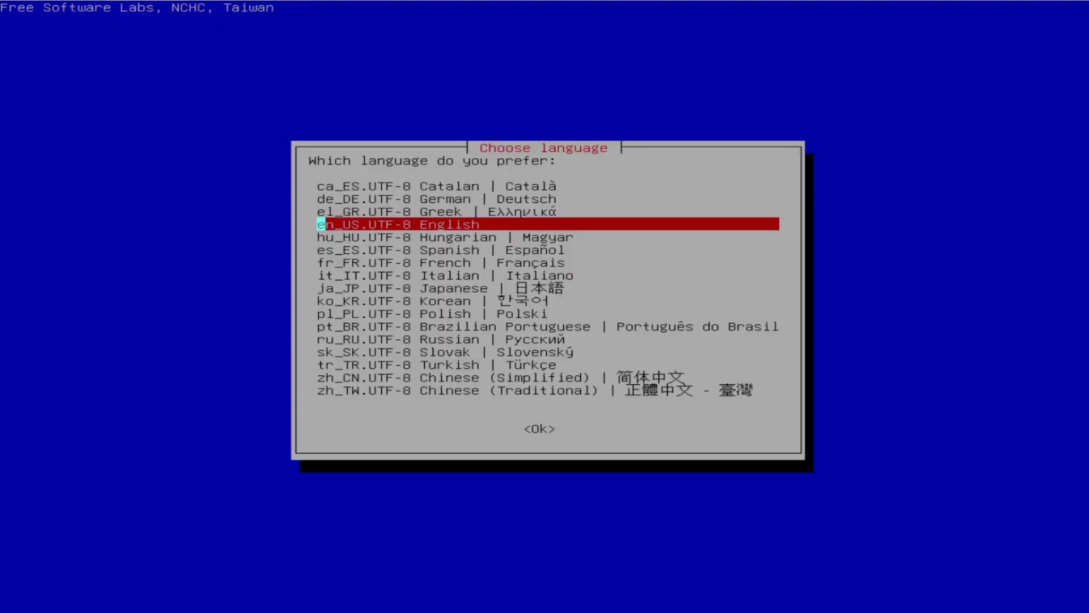
- Choose English with the default US keyboard layout and start Clonezilla
key(Return)
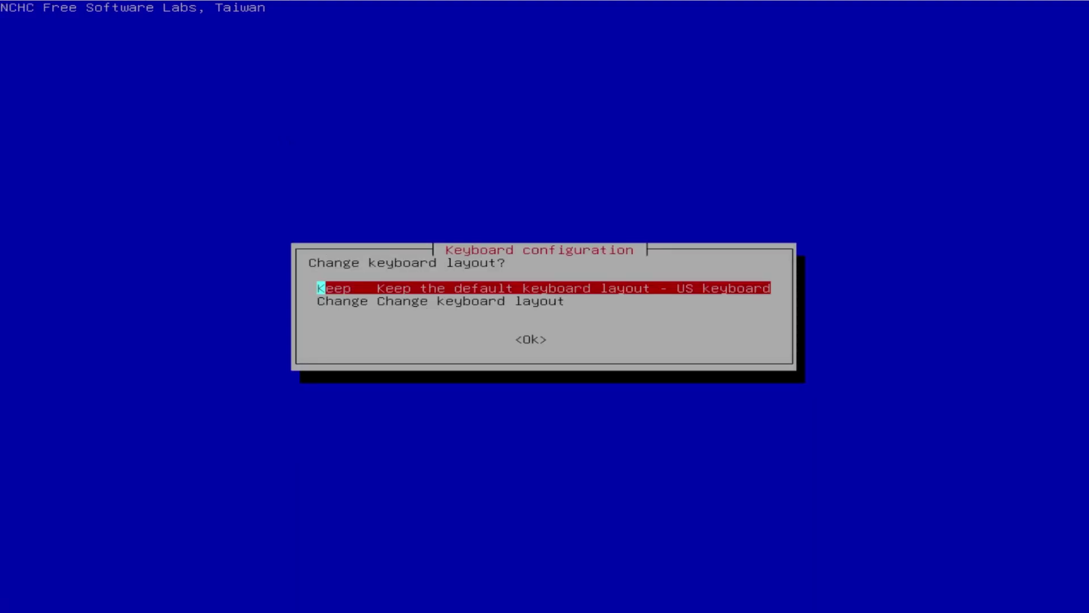
key(Return)
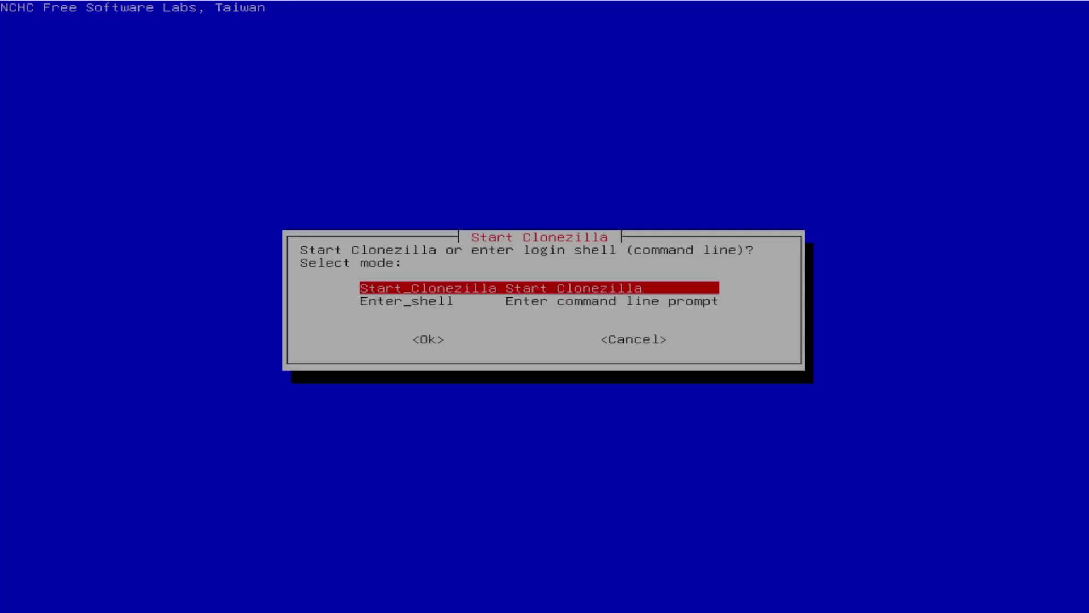
key(Return)
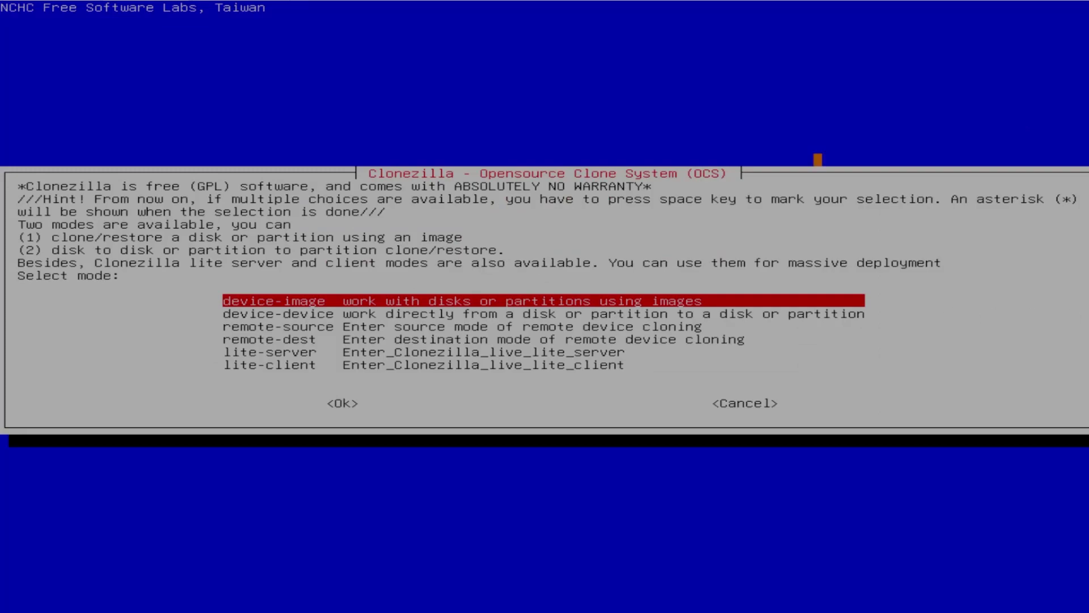
- Choose device-image mode with local_dev as the image location, and finish the scan for available disks
key(Return)
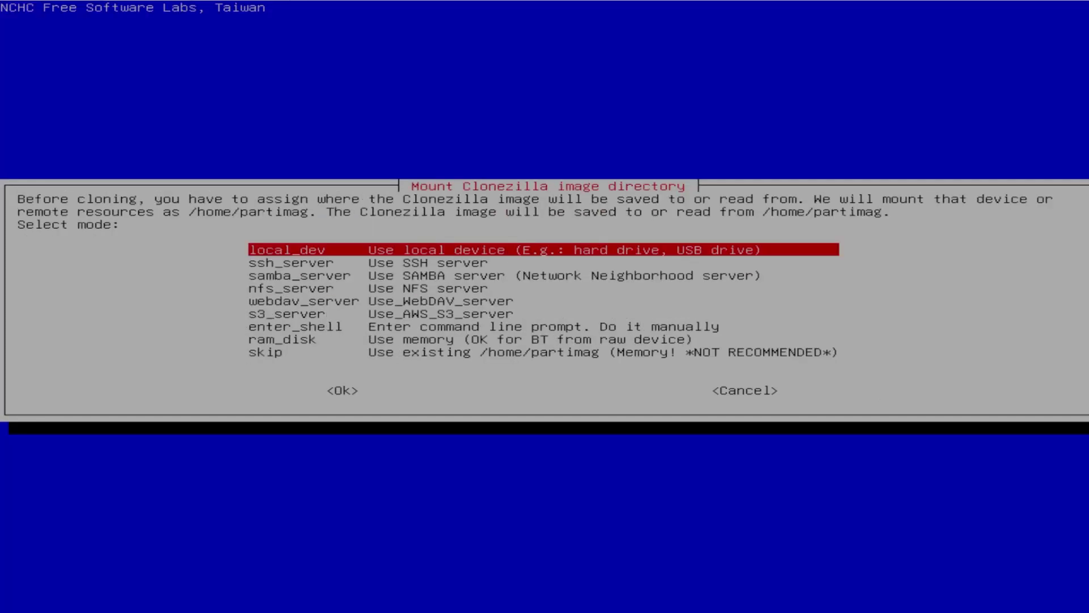
key(Return)
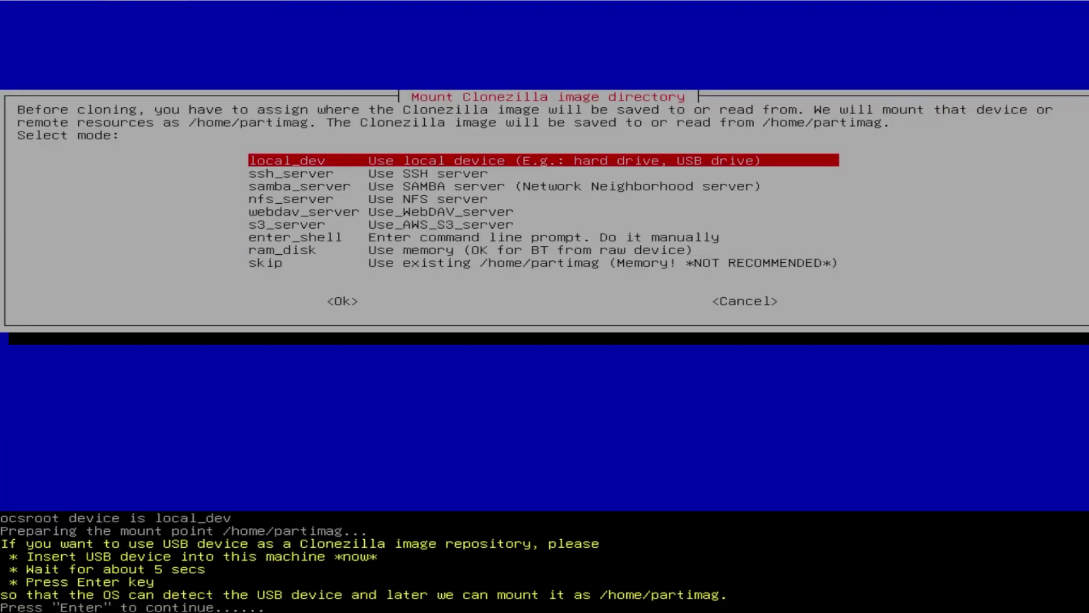
key(Return)
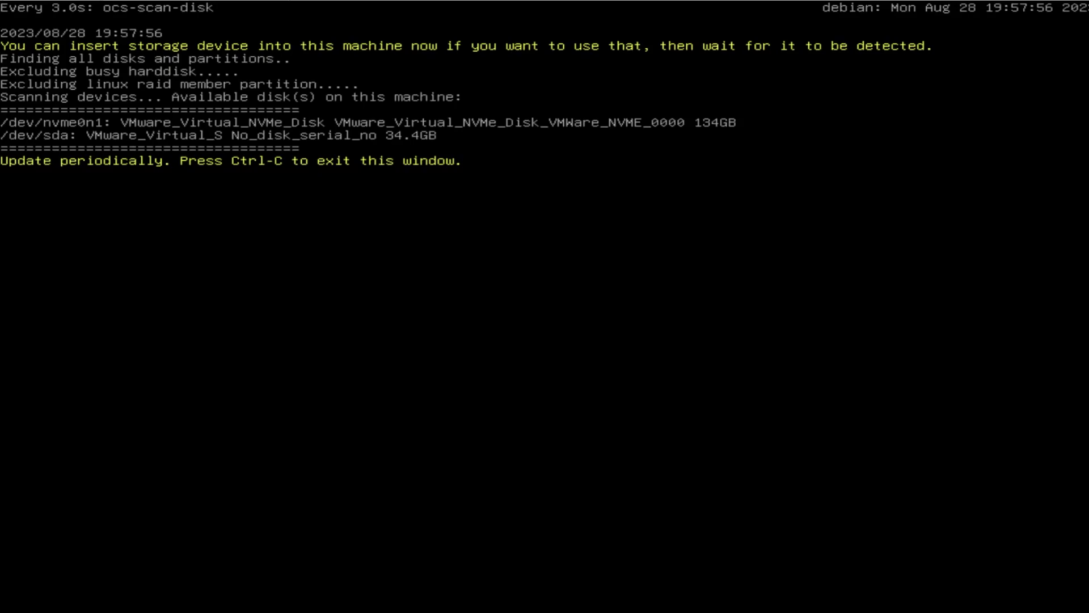
key(ctrl+c)
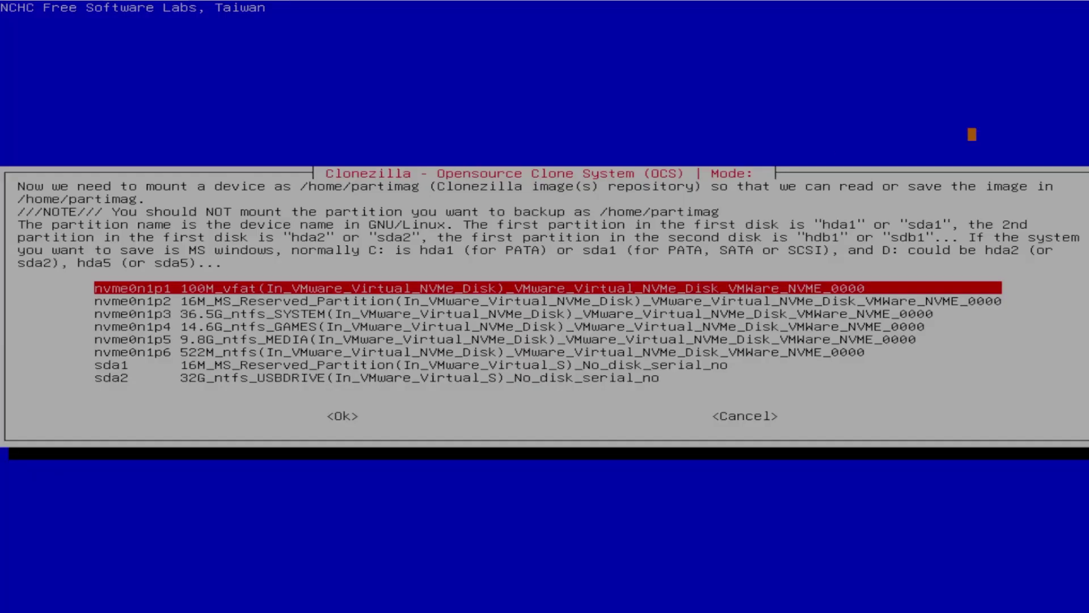
- Select the sda2 USBDRIVE partition as the image repository to mount at /home/partimag
key(Down)
key(Down)
key(Down)
key(Down)
key(Down)
key(Down)
key(Down)
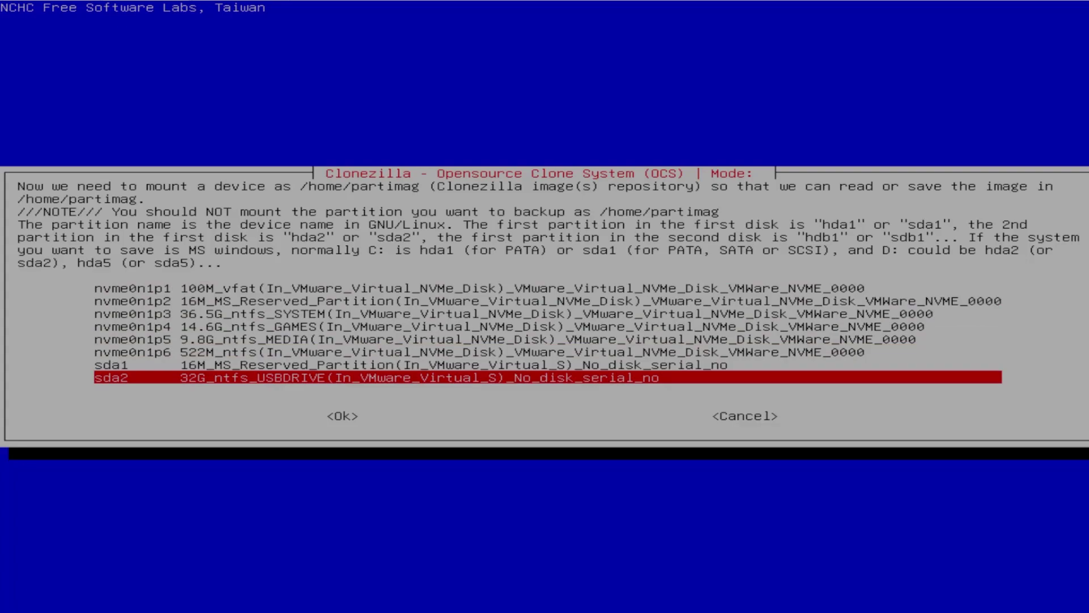
key(Return)
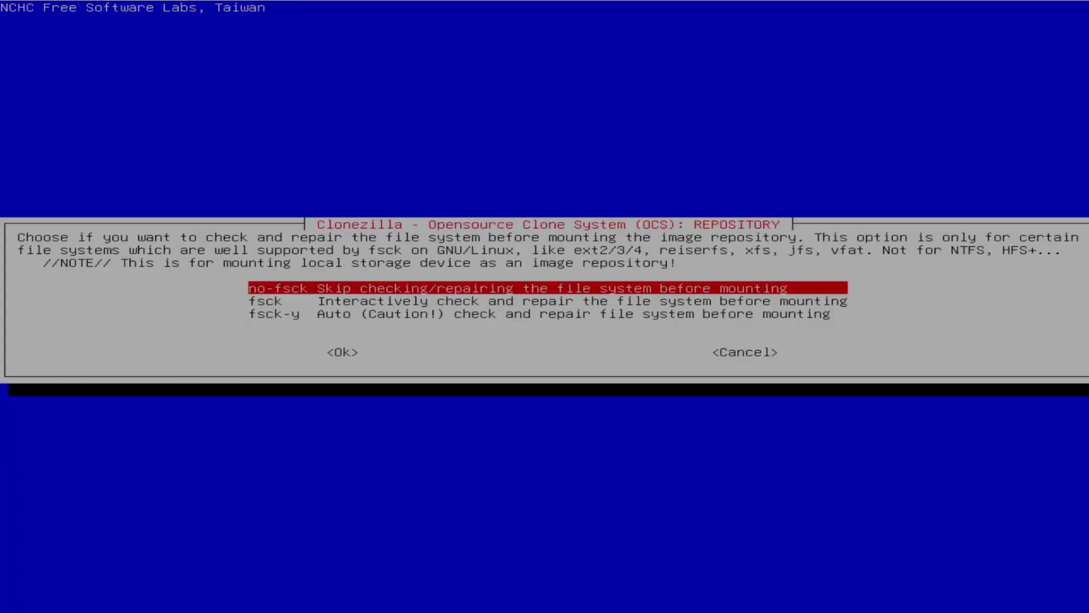
- Skip the file system check and set the IMAGES directory on sda2 as the Clonezilla image repository
key(Return)
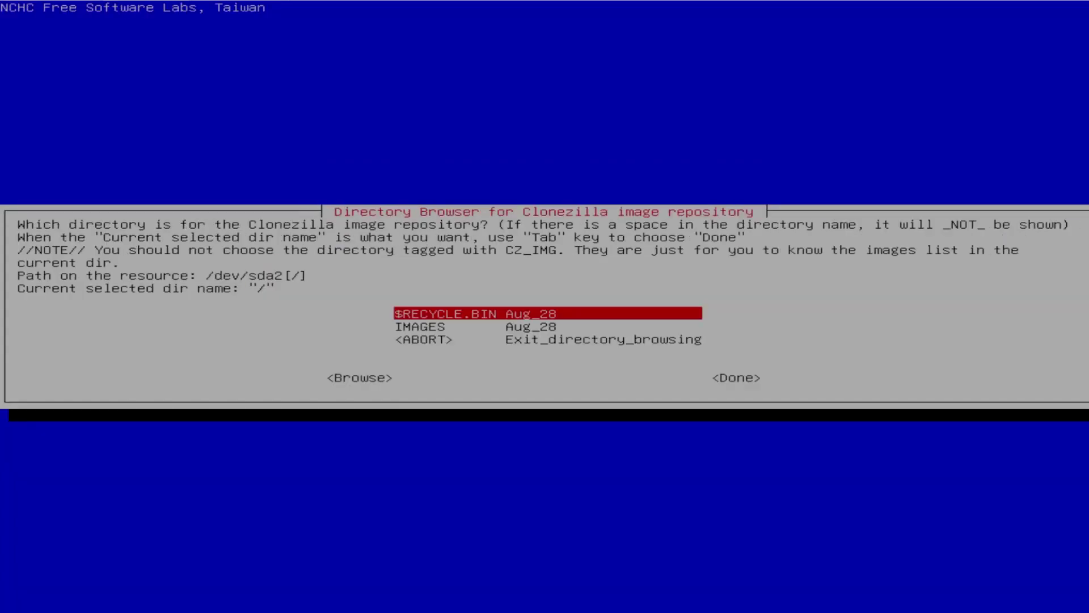
key(Down)
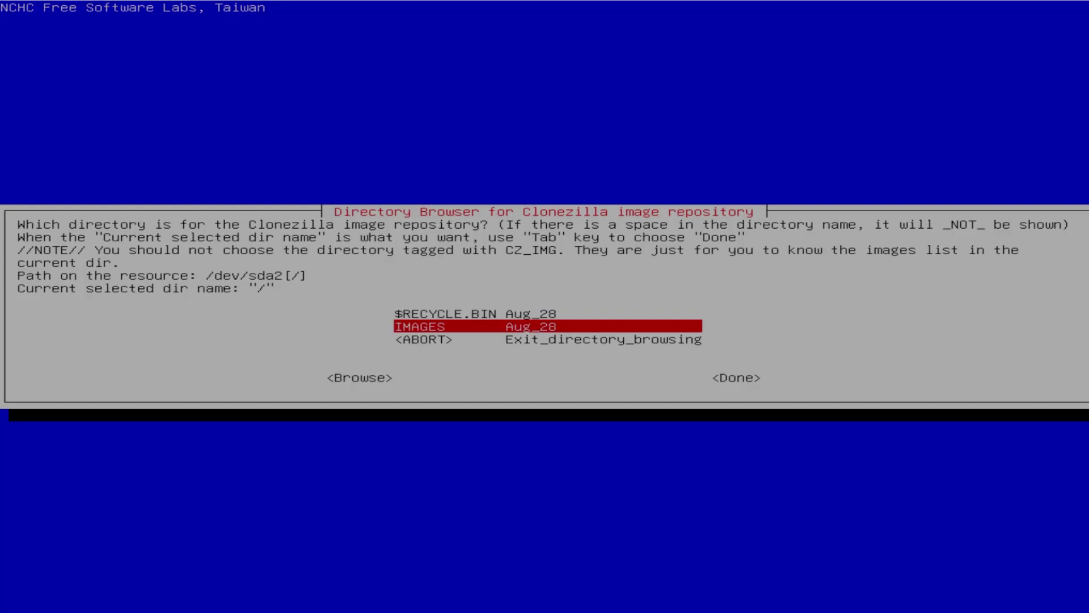
key(Return)
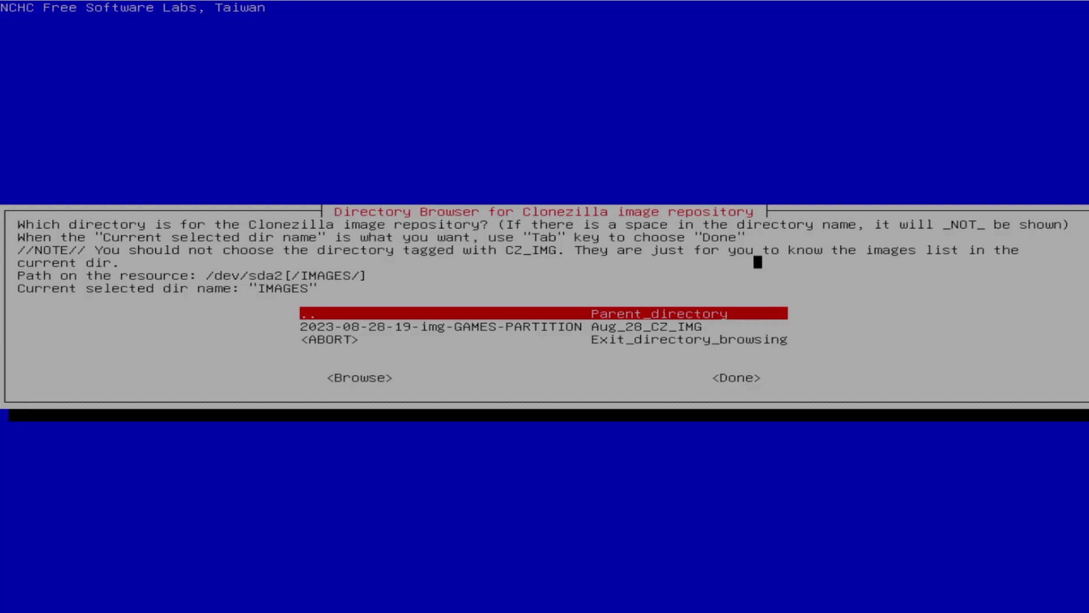
key(Tab)
key(Tab)
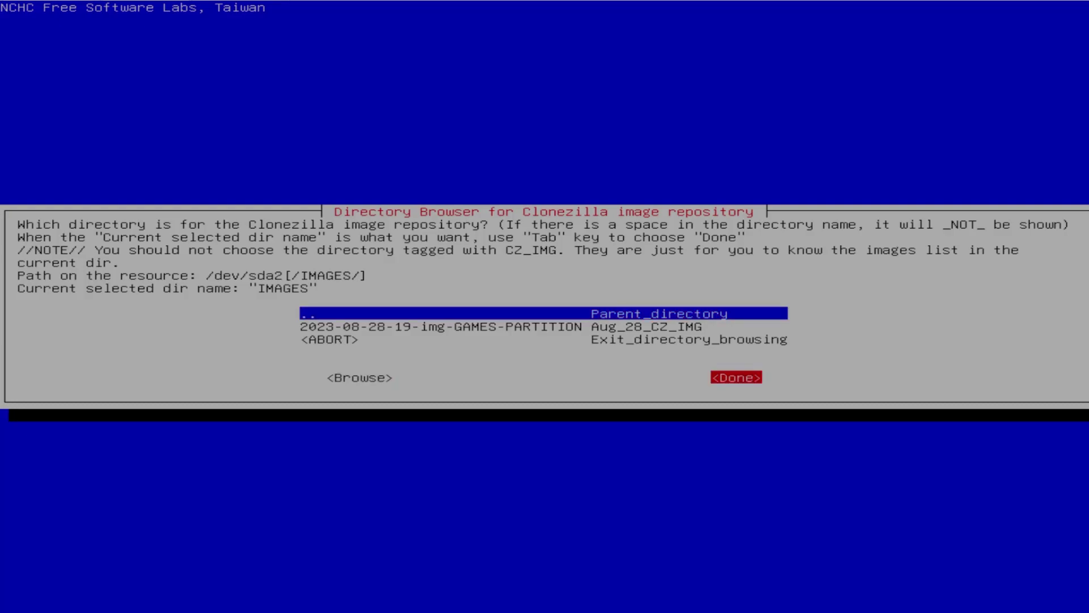
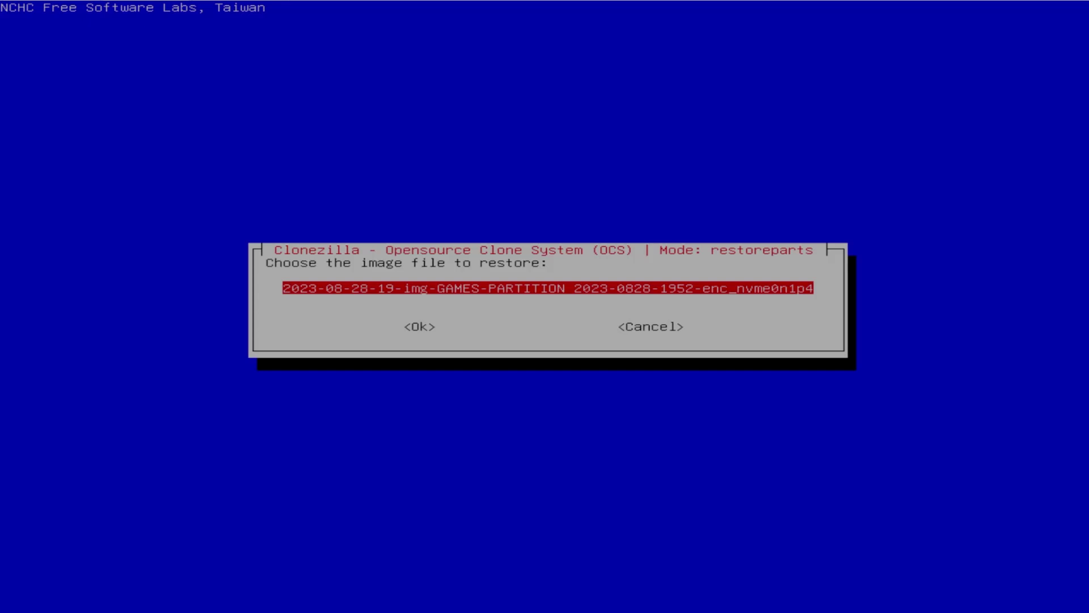
key(Return)
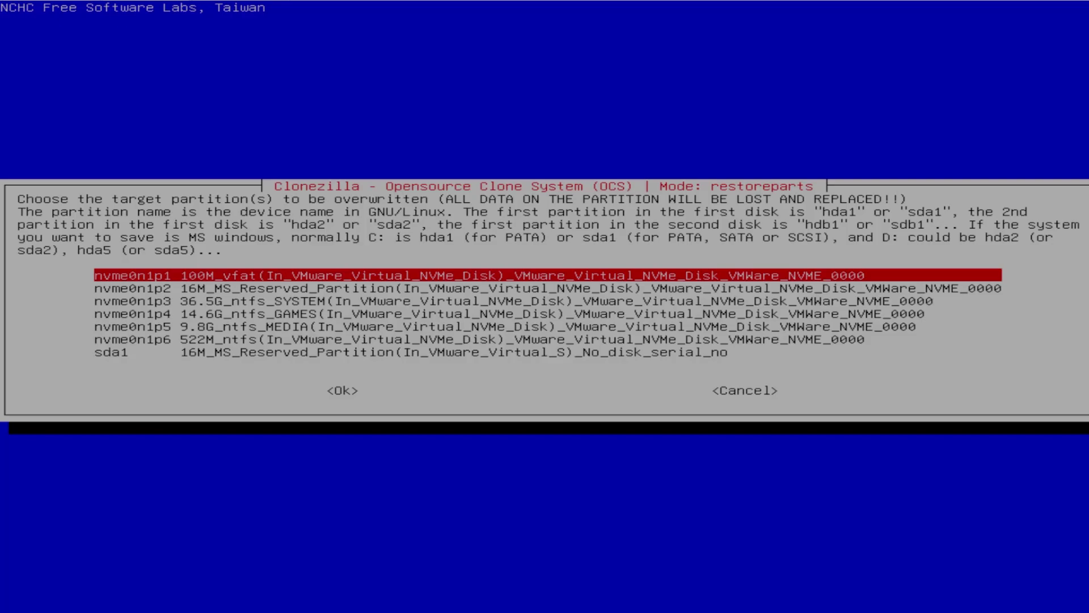
key(Down)
key(Down)
key(Down)
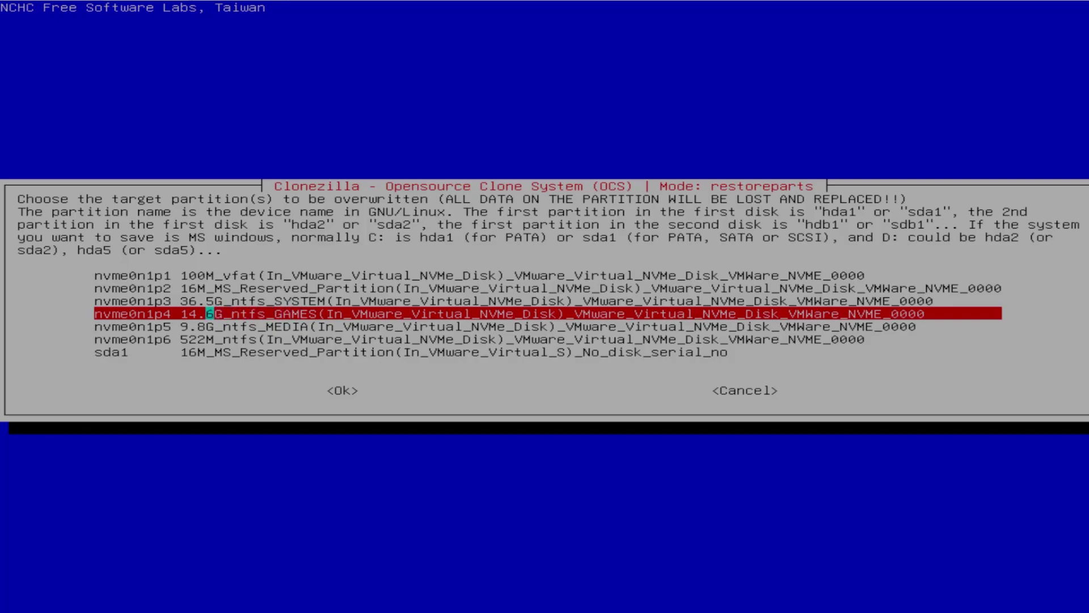
key(Return)
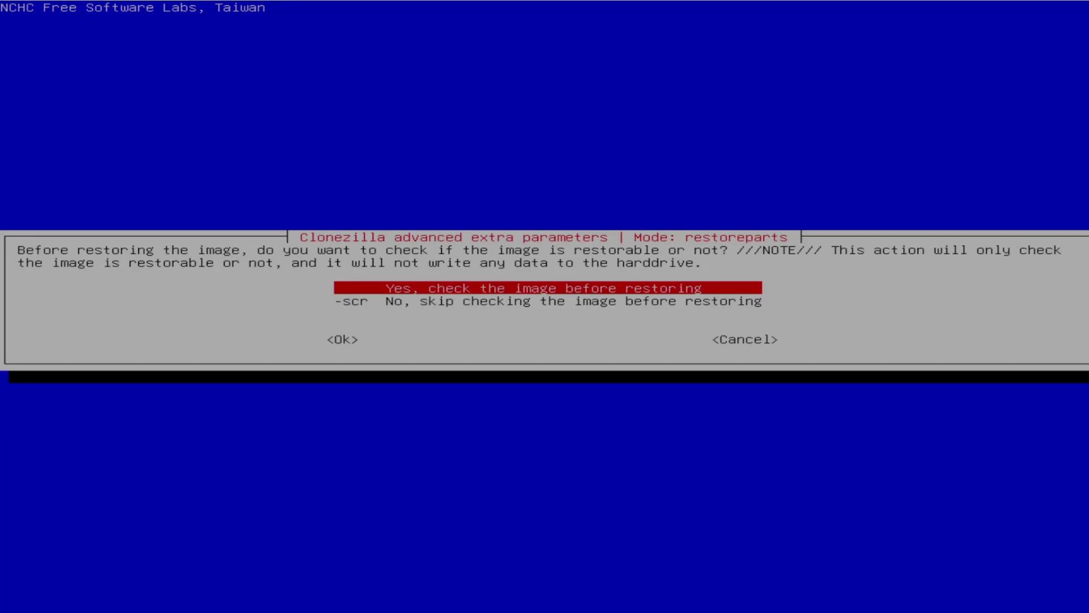
- Skip checking the image before restoring, keep the -p choose finishing action, and continue to the decryption prompt
key(Down)
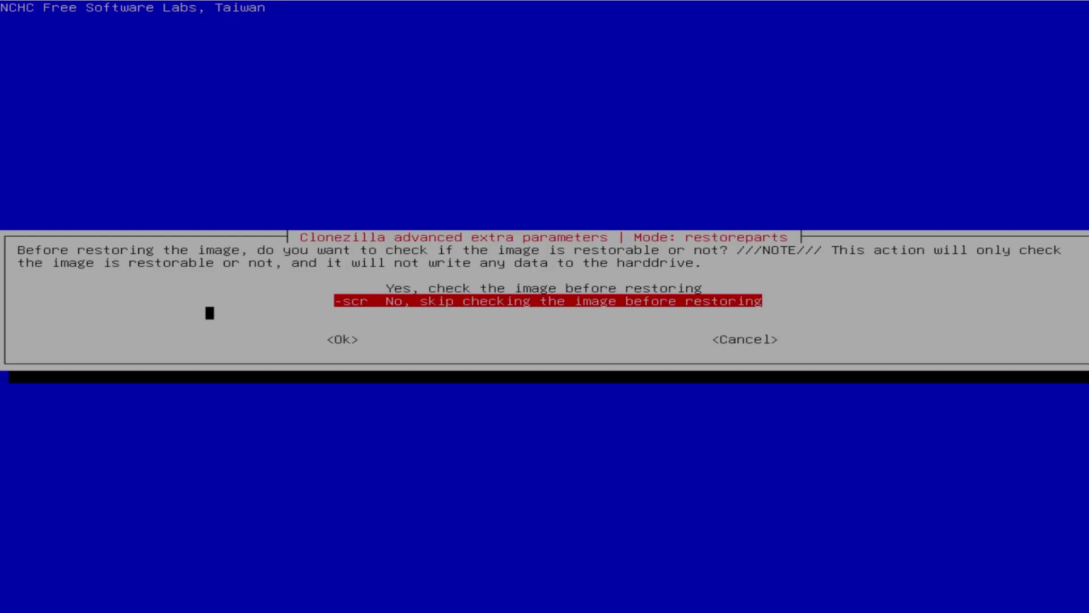
key(Tab)
key(Return)
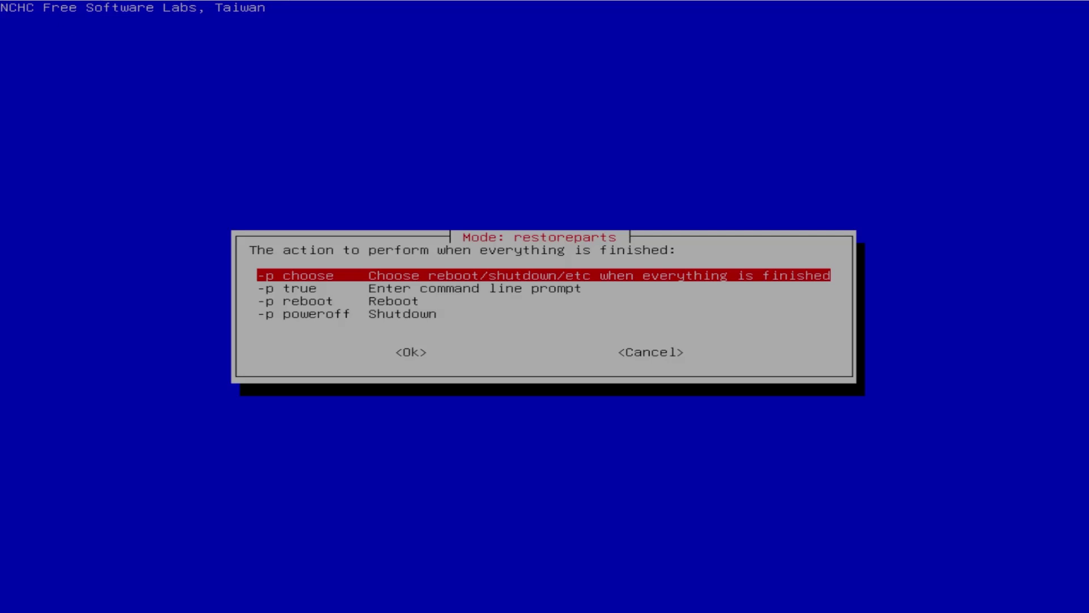
key(Return)
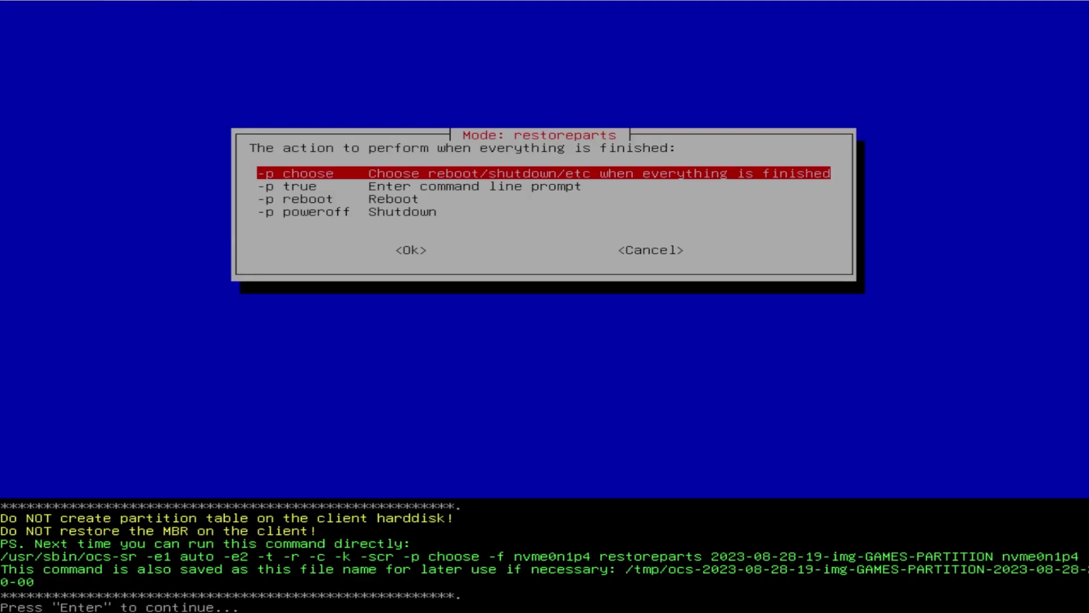
key(Return)
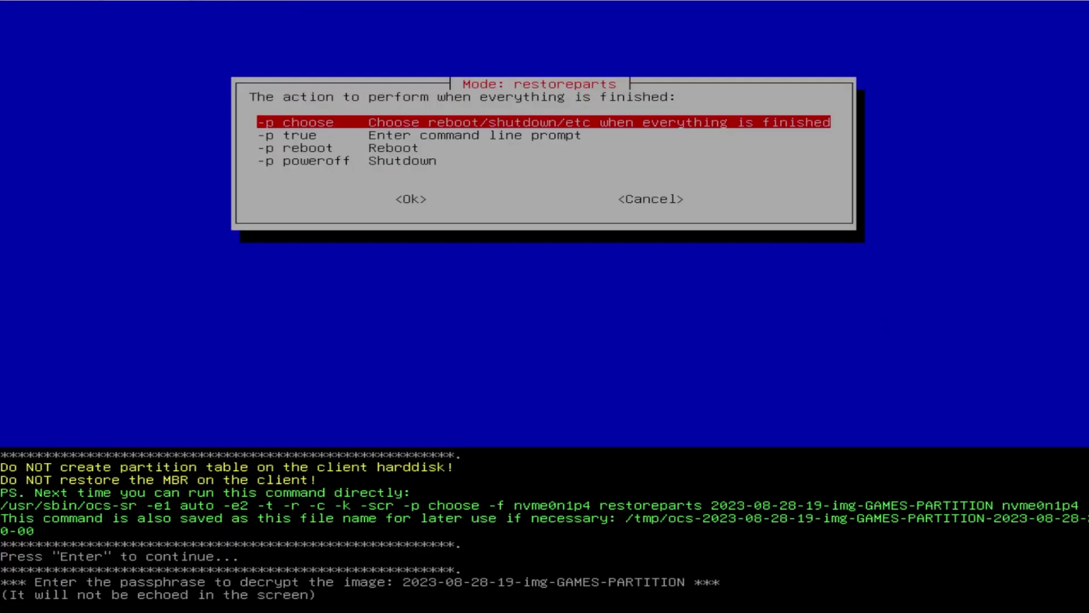
- Enter the image's decryption passphrase and confirm both overwrite warnings to restore the image to nvme0n1p4
key(Return)
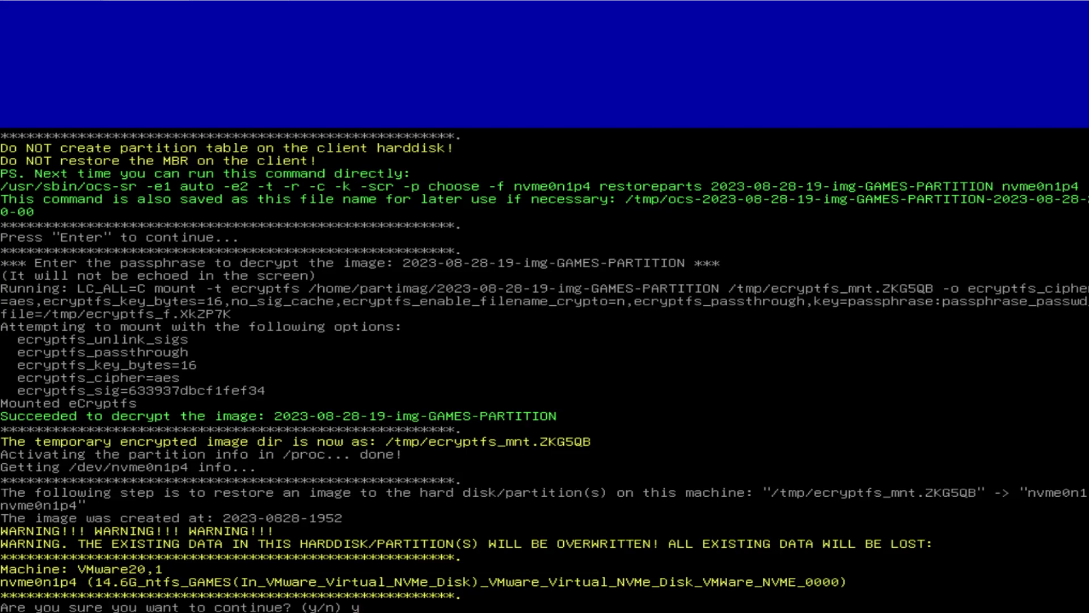
text(y)
key(Return)
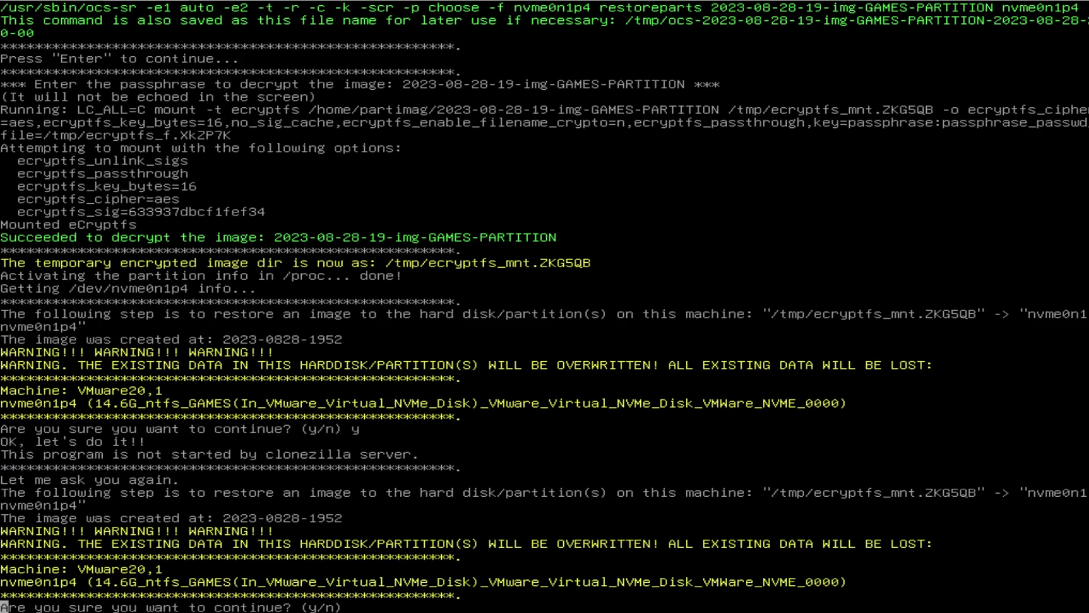
text(y)
key(Return)
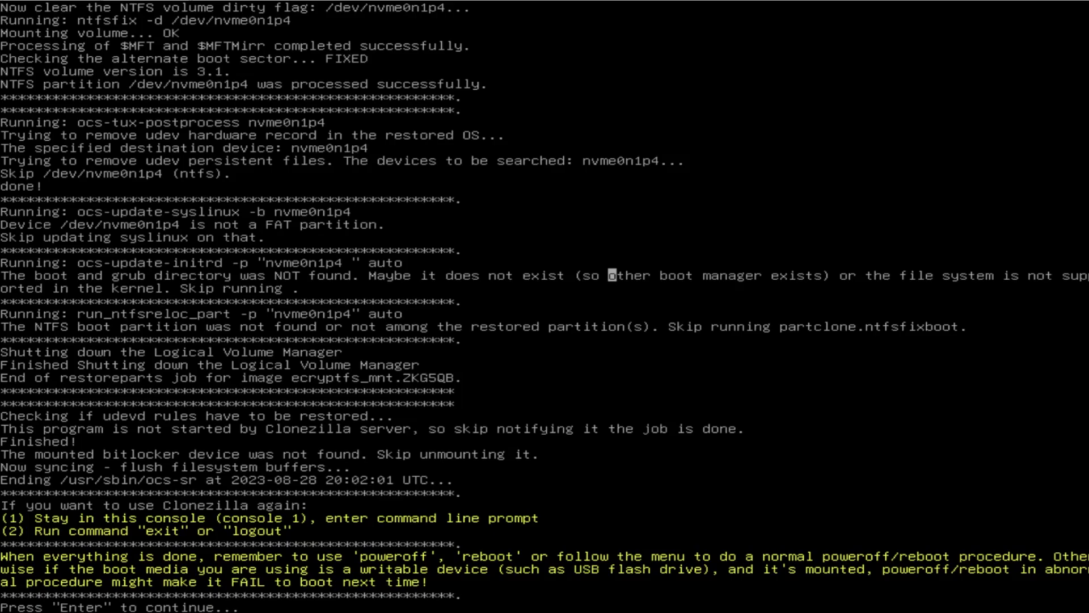
- Close the finished restore job and reboot the computer into Windows
key(Return)
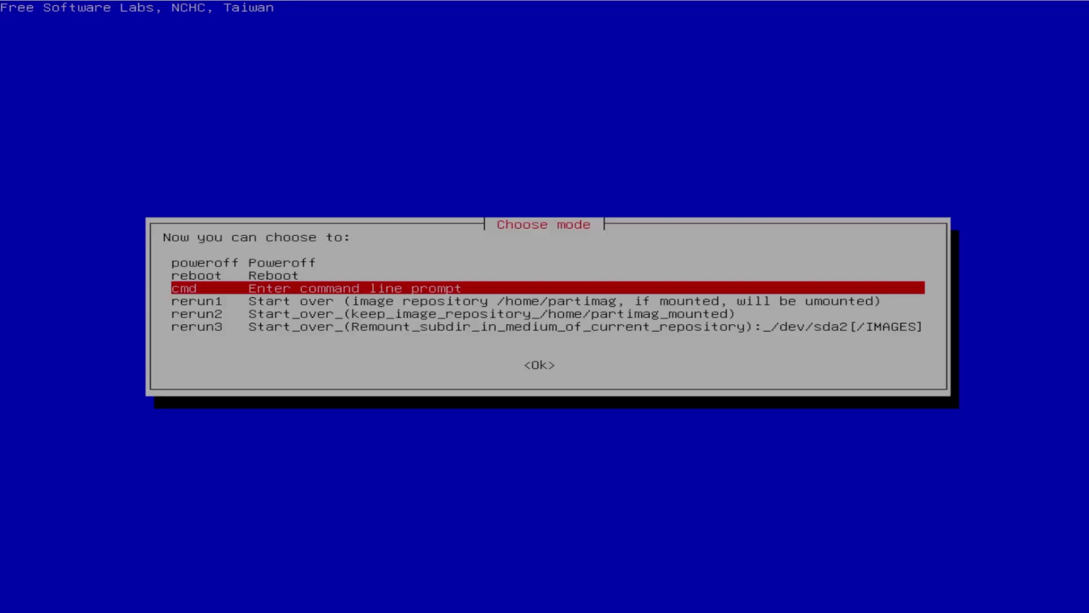
key(Up)
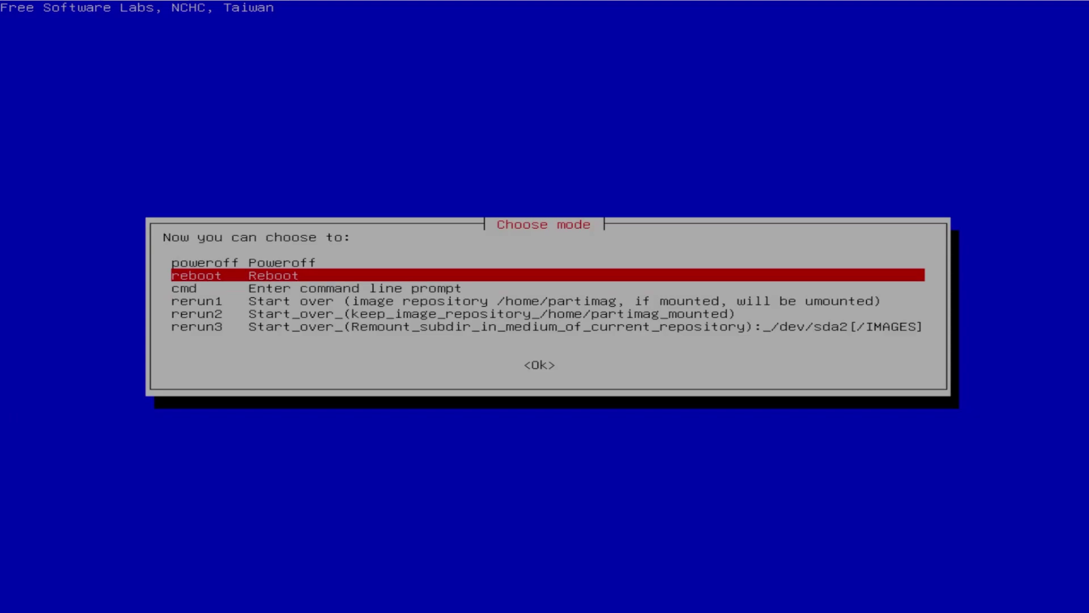
key(Return)
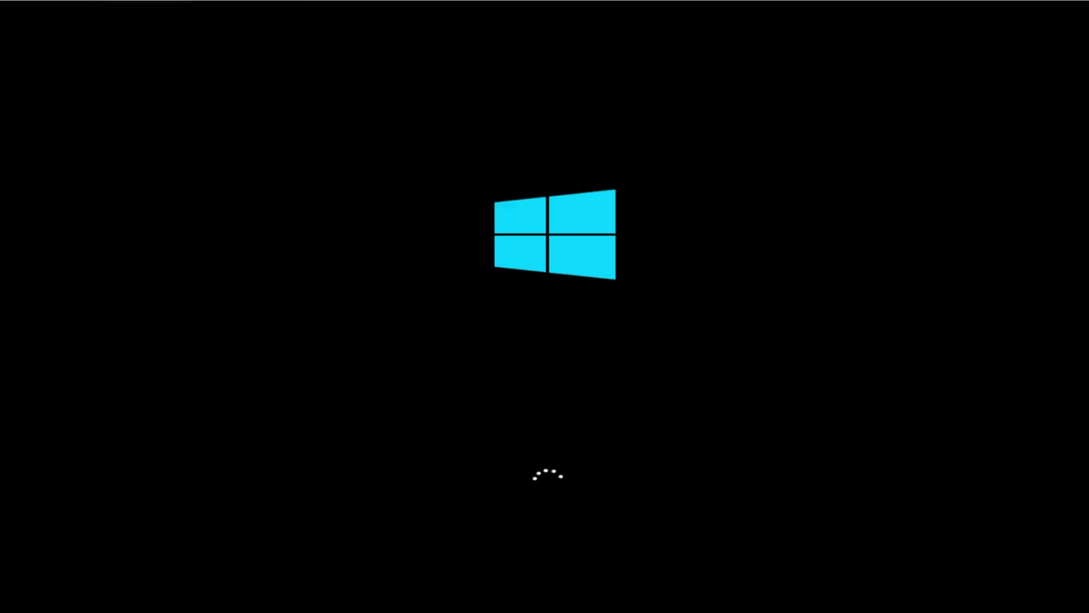
- Sign in to Windows with the account password
key(space)
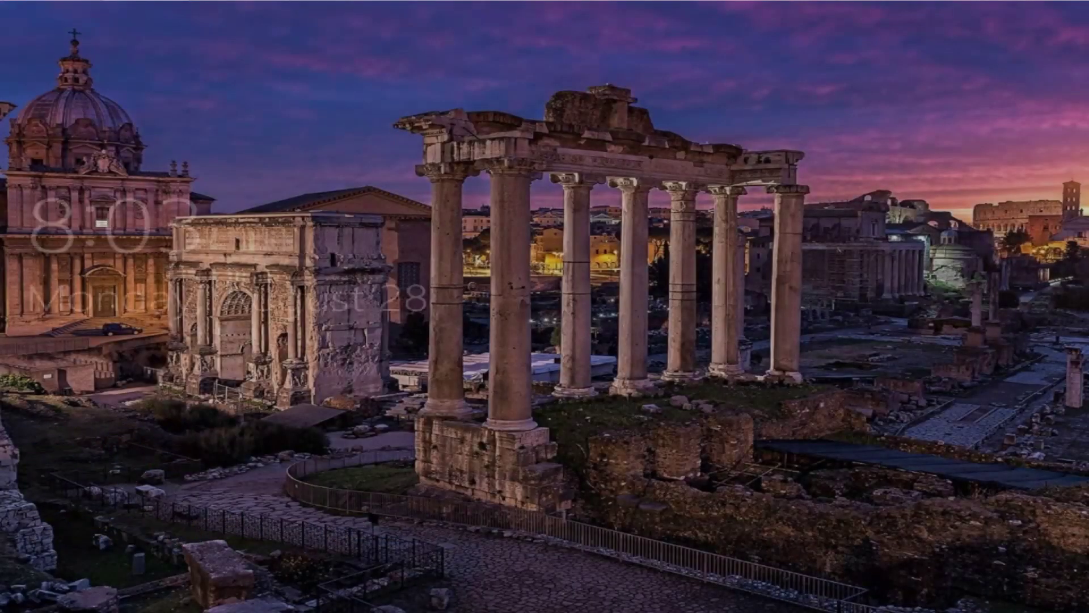
text(********)
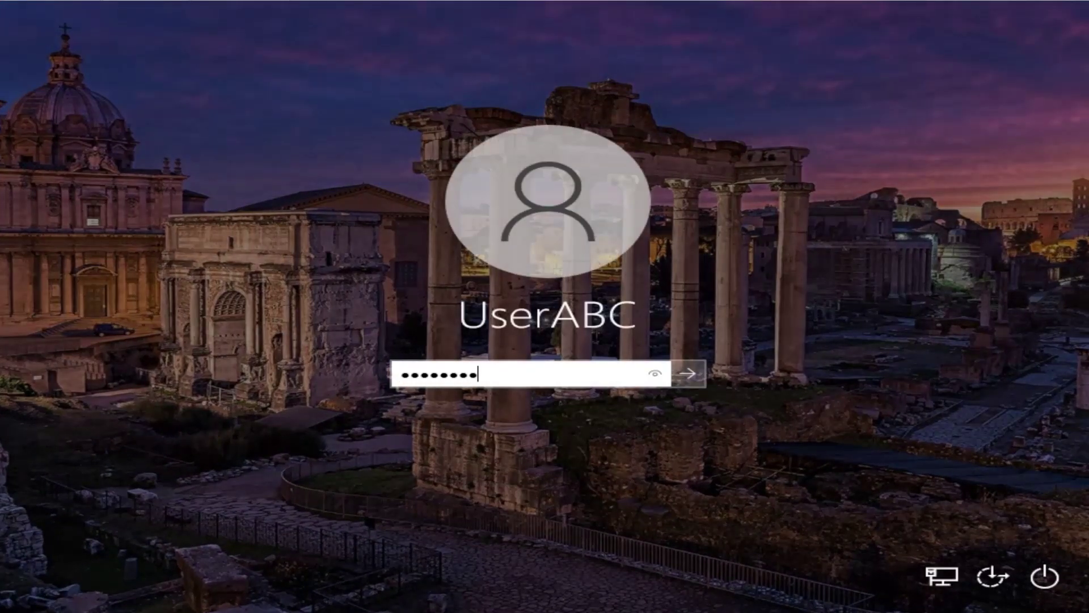
key(Return)
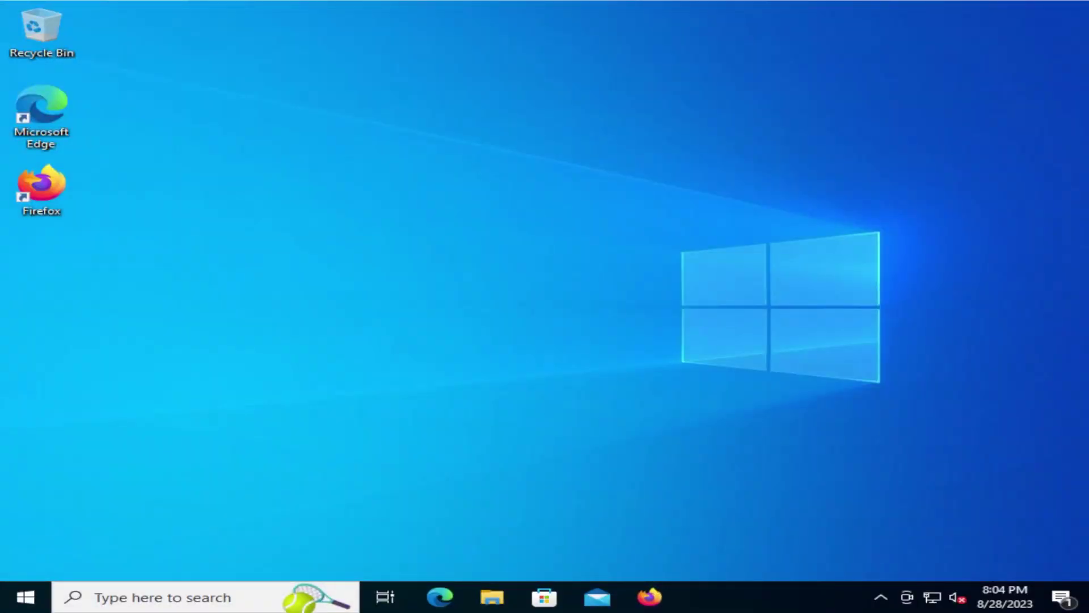
- Examine the restored folders on the GAMES (E:) drive in File Explorer, and return to This PC
click(493, 597)
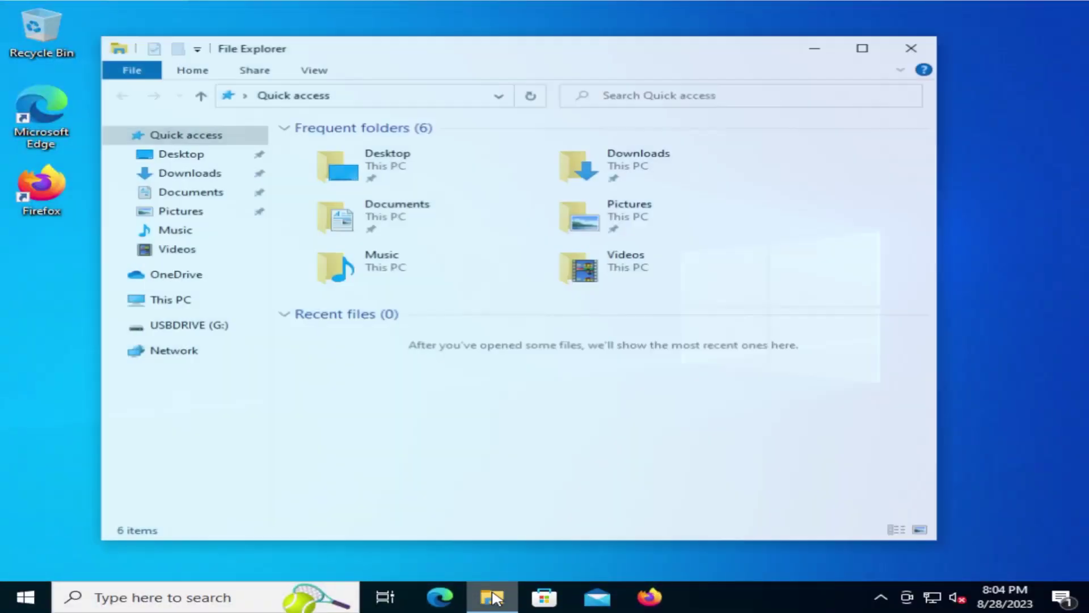
click(157, 306)
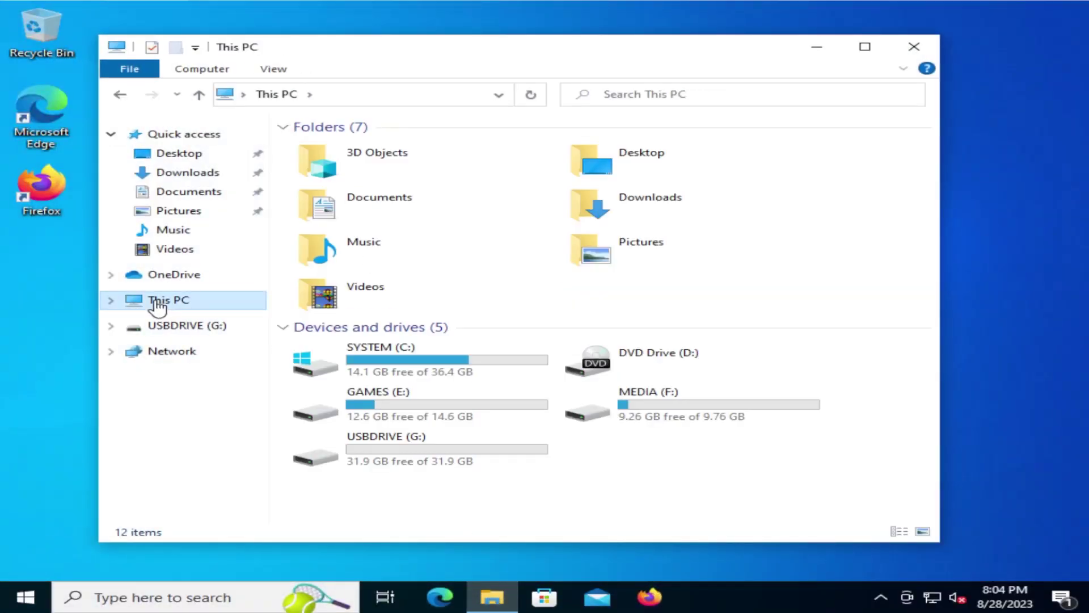
double_click(383, 417)
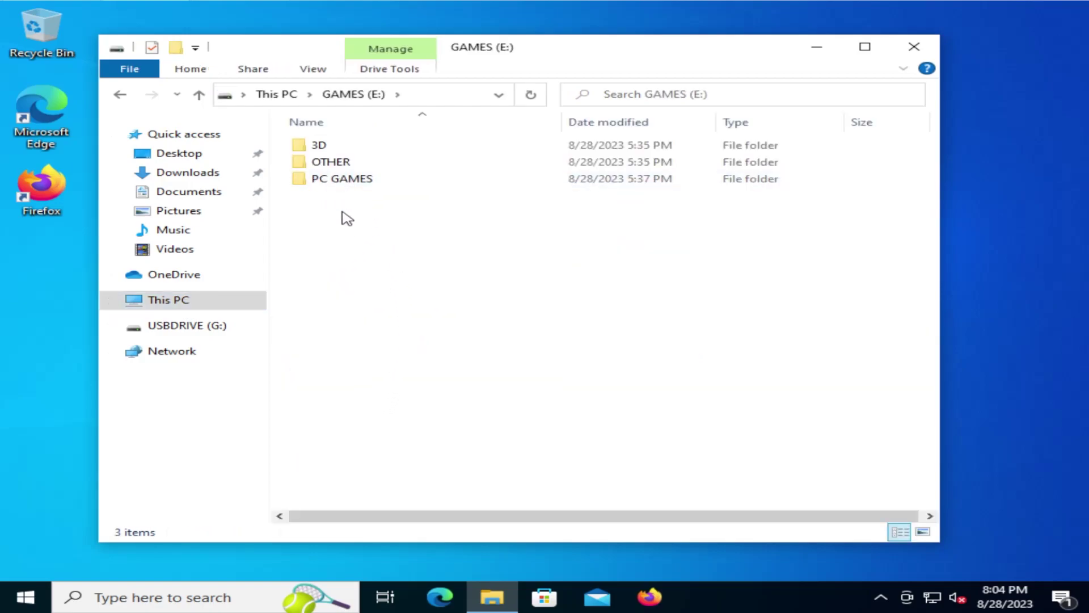
key(alt+Left)
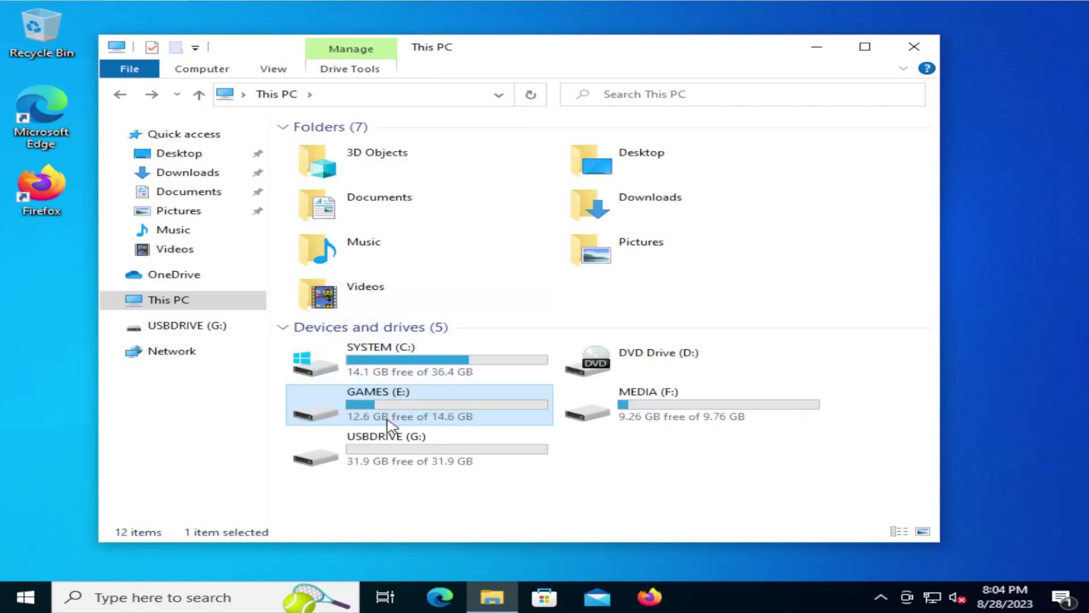